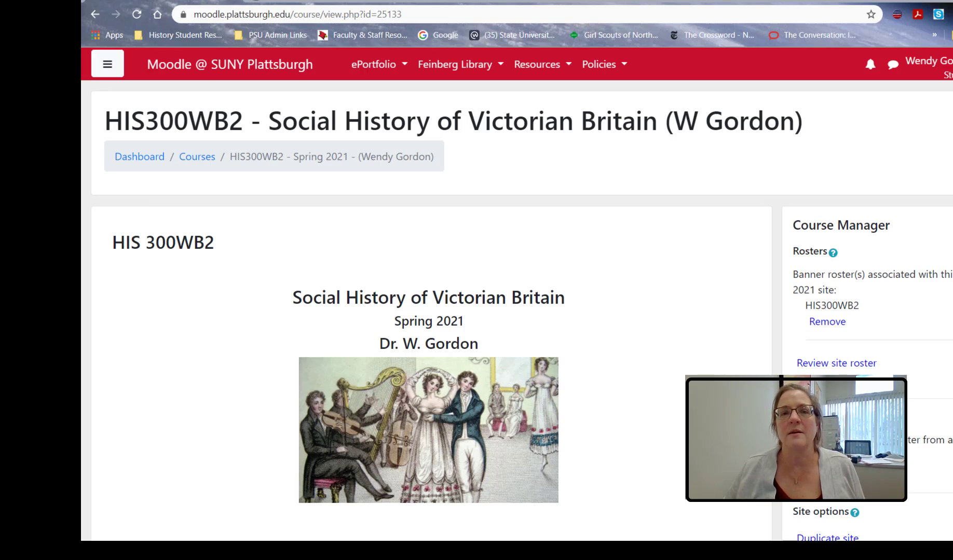
Open the course's Textbooks page and review the books to purchase and the PDF file to download
scroll(431, 312, "down", 10)
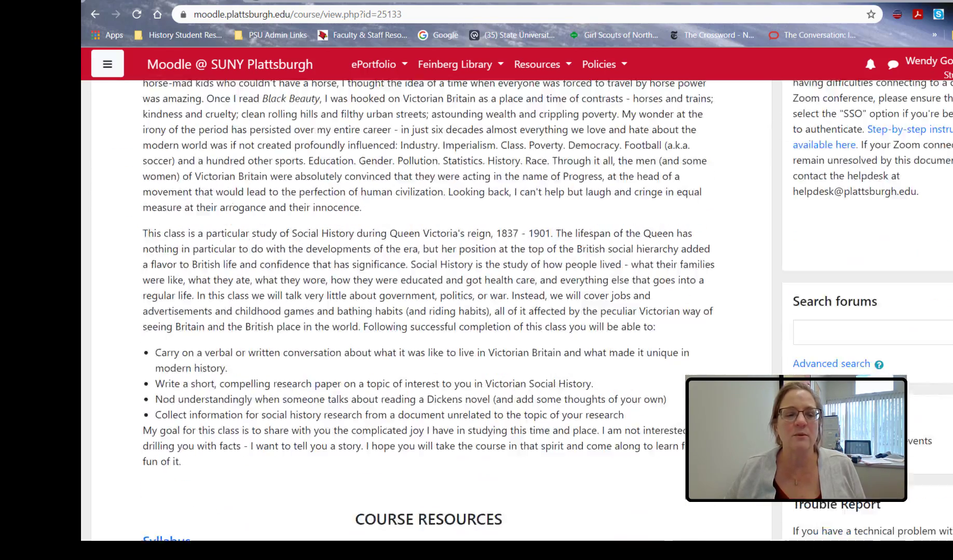
scroll(430, 312, "down", 5)
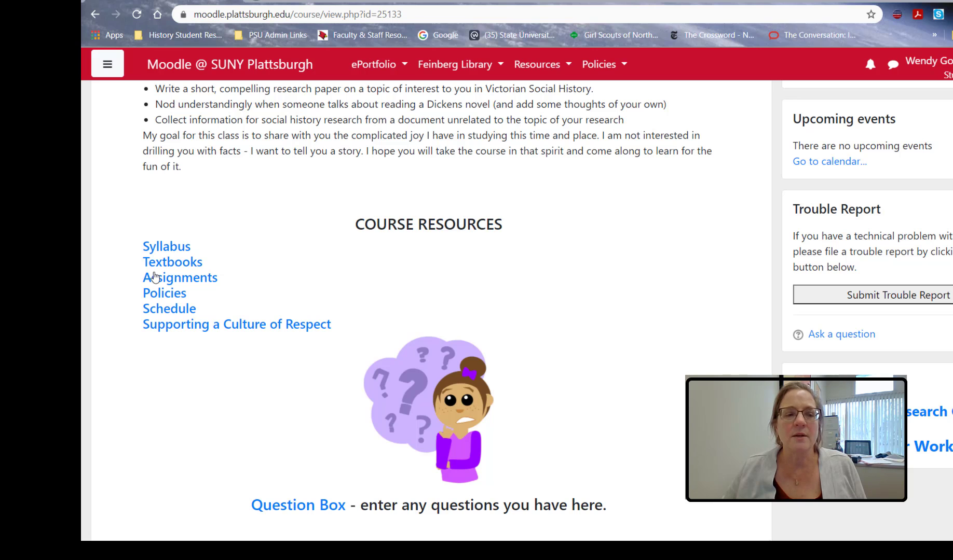
left_click(174, 266)
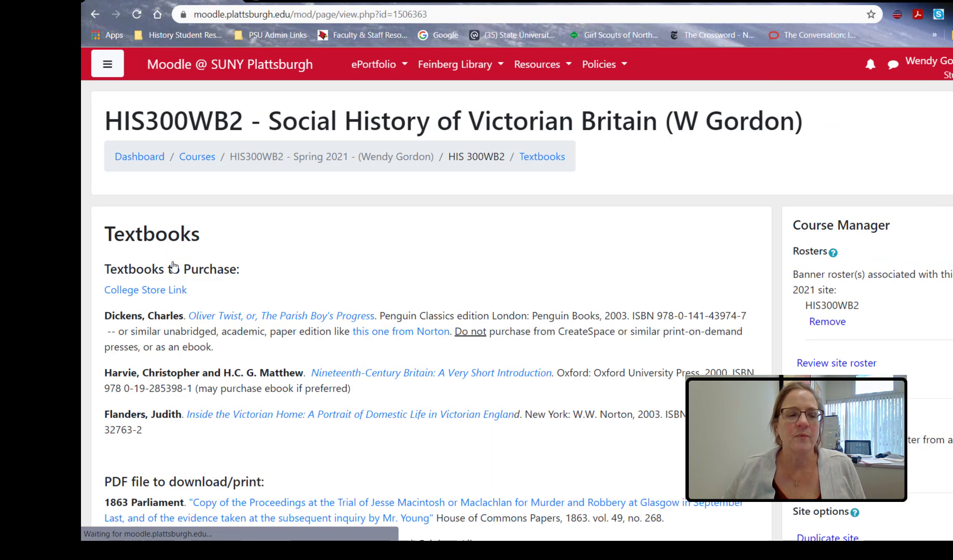
scroll(156, 354, "down", 3)
left_click(231, 310)
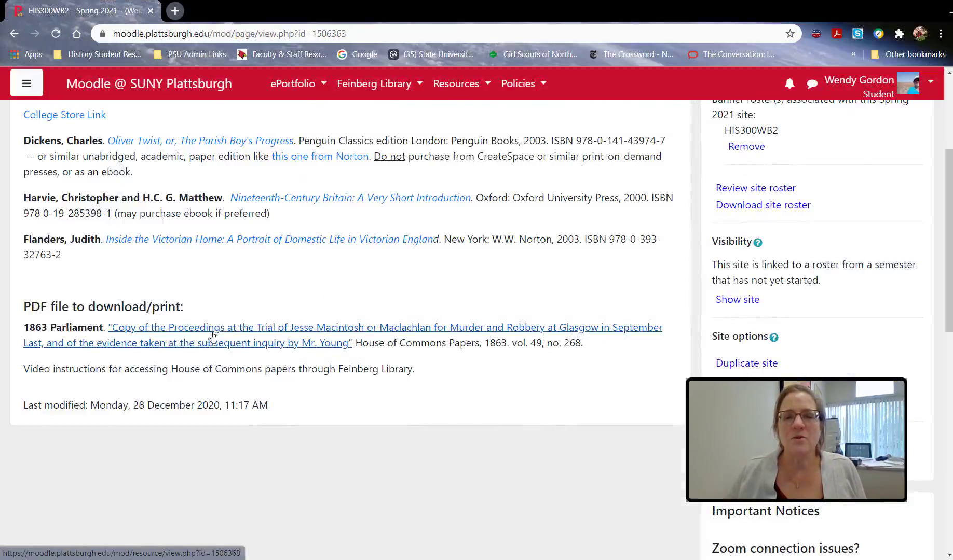
scroll(213, 336, "up", 4)
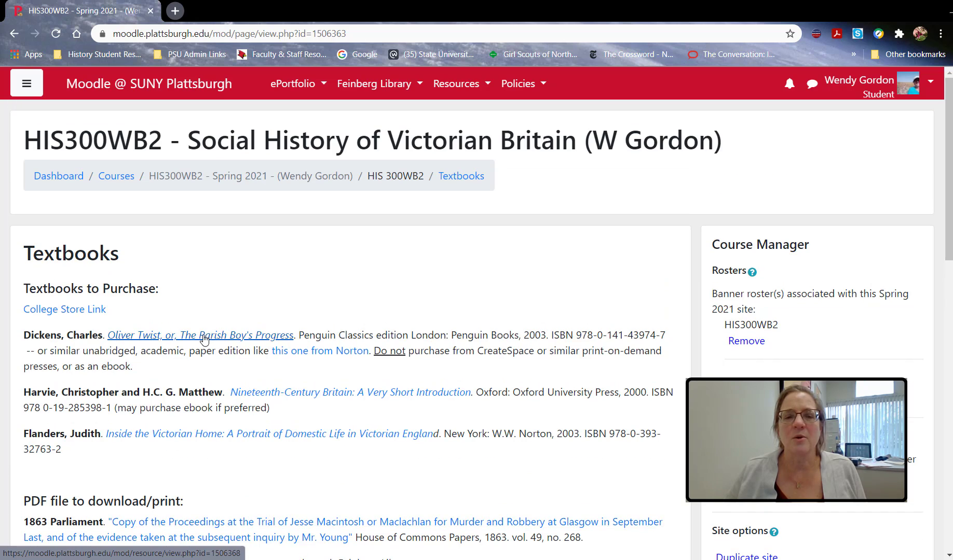
Return to the HIS300WB2 course page and open the HIS300WB2 Research Guide from its library resources
left_click(220, 177)
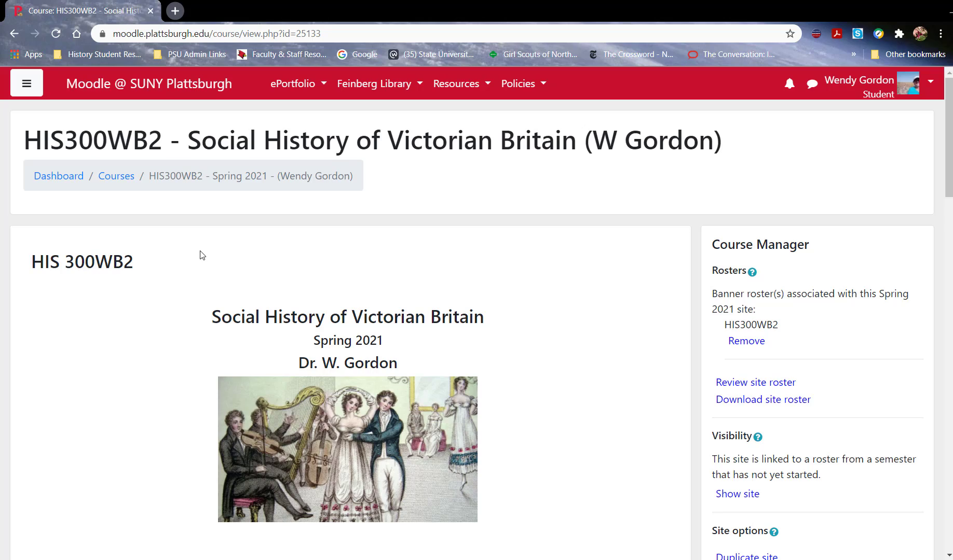
scroll(201, 254, "down", 15)
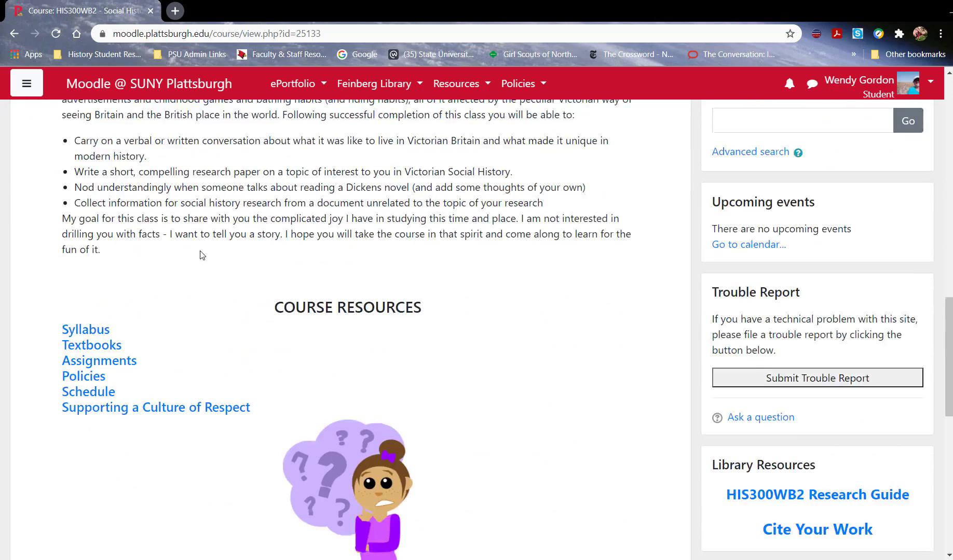
scroll(202, 255, "down", 4)
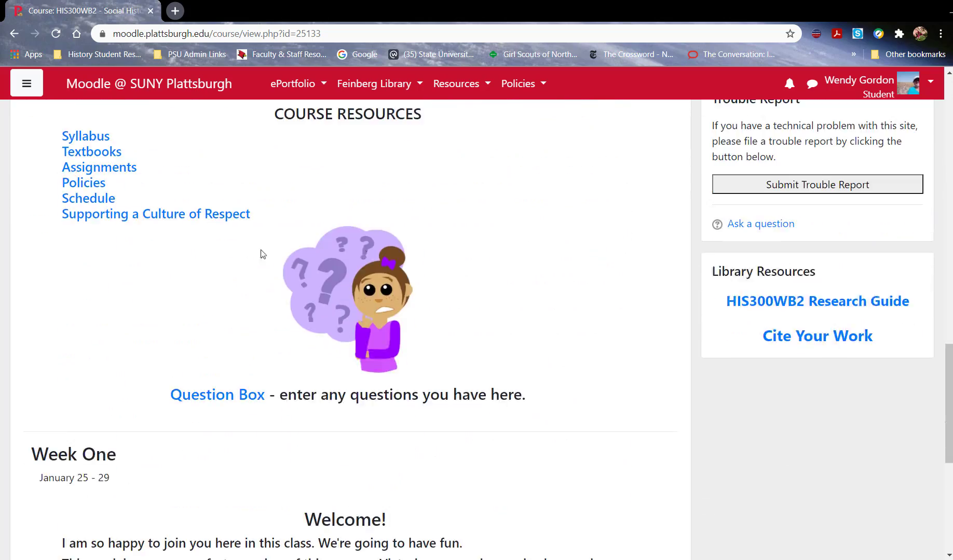
left_click(821, 306)
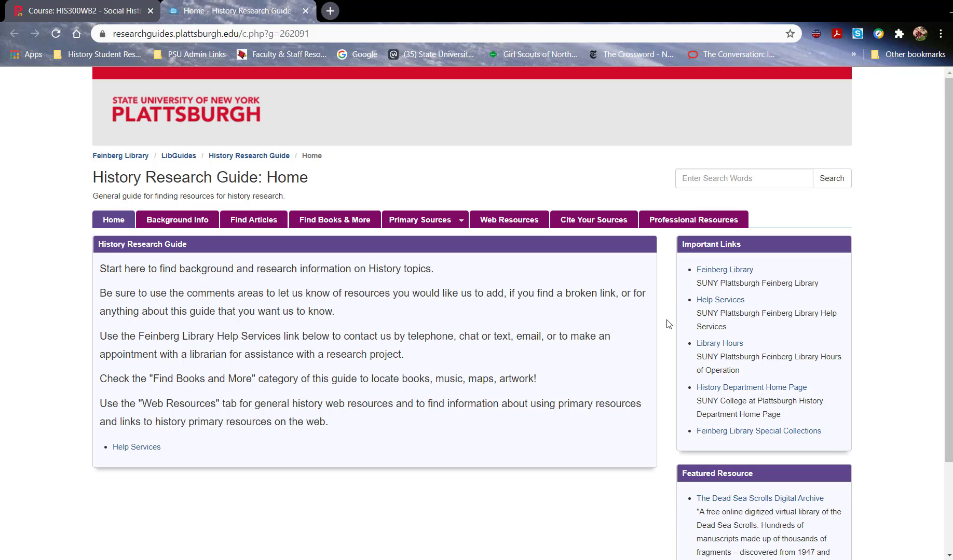
From the guide's Parliamentary Papers page, open the House of Commons 19th Century Parliamentary Papers database
mouse_move(442, 228)
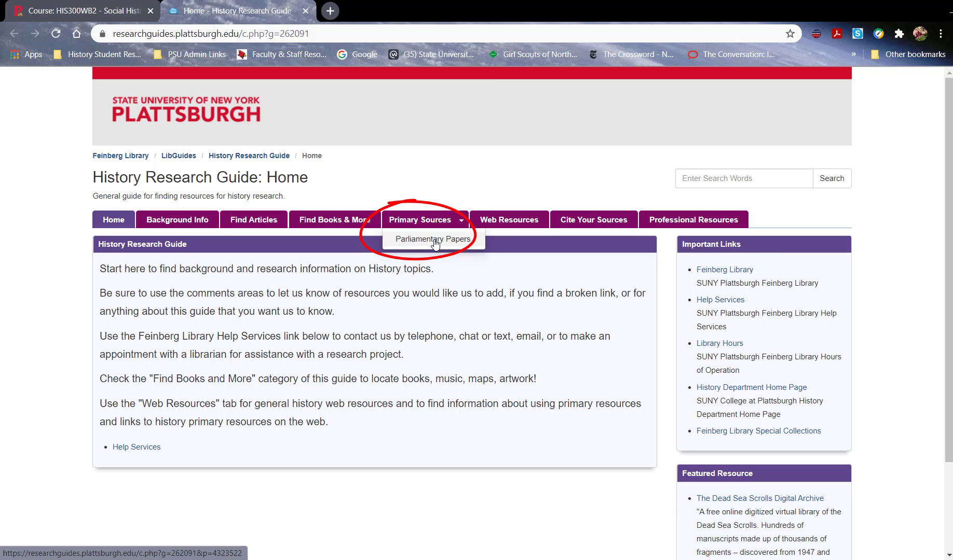
left_click(436, 246)
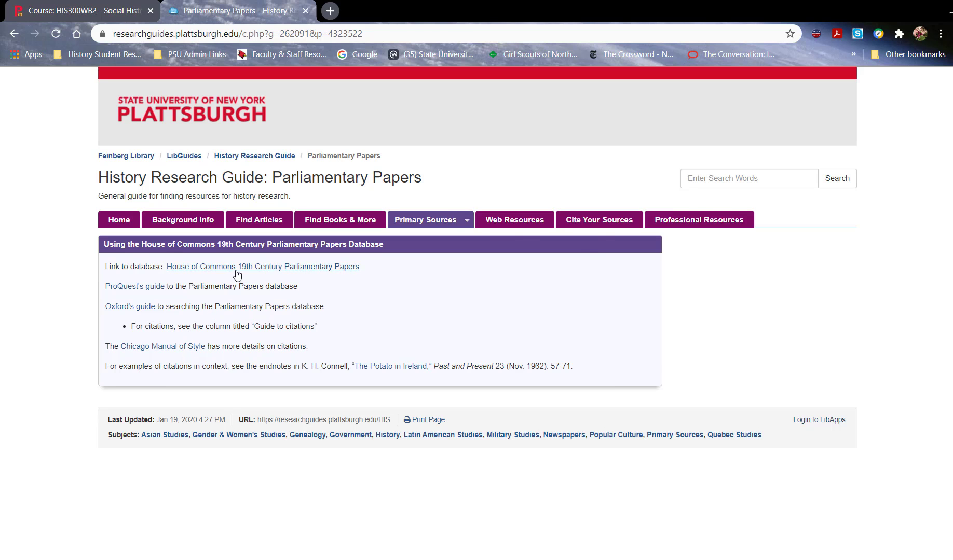
left_click(280, 267)
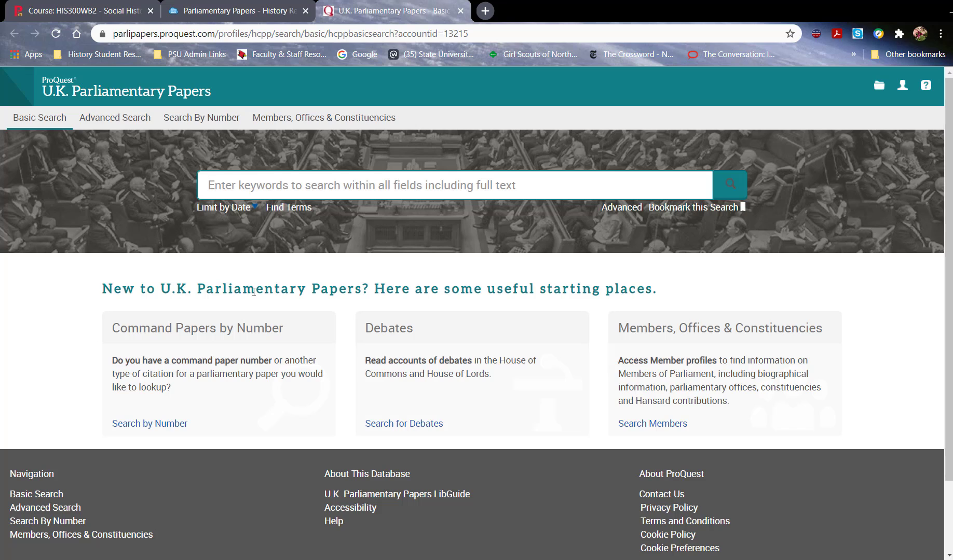
Run a basic search of the parliamentary papers for "horse"
type("horse")
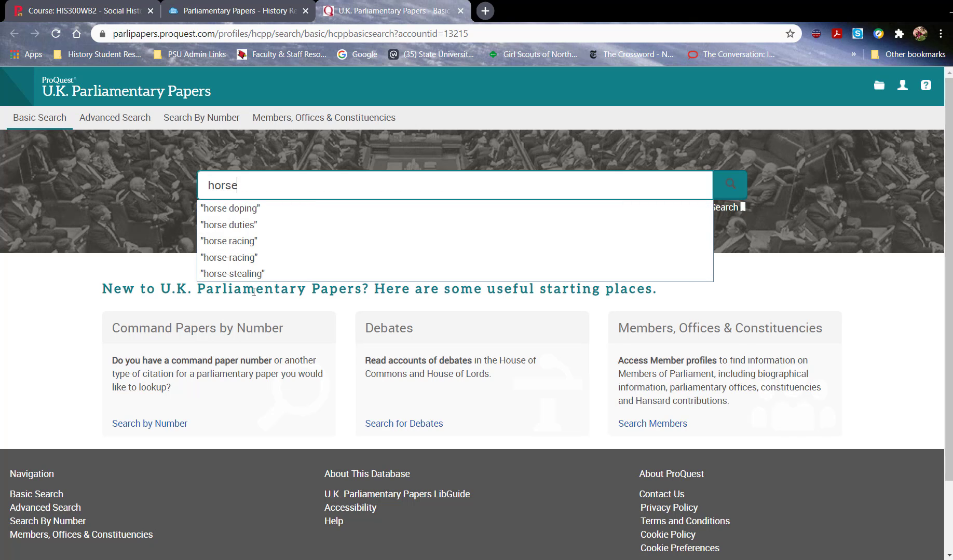
key("Down")
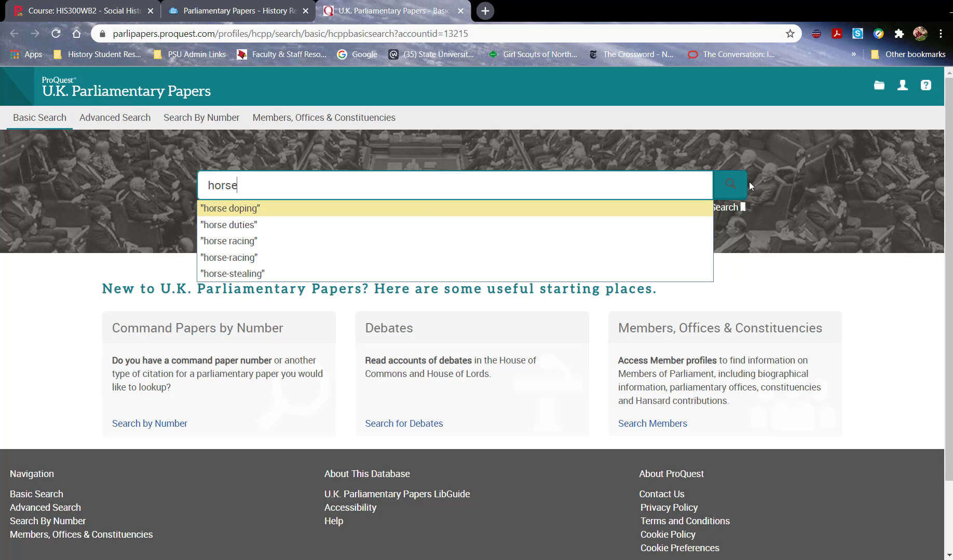
left_click(730, 185)
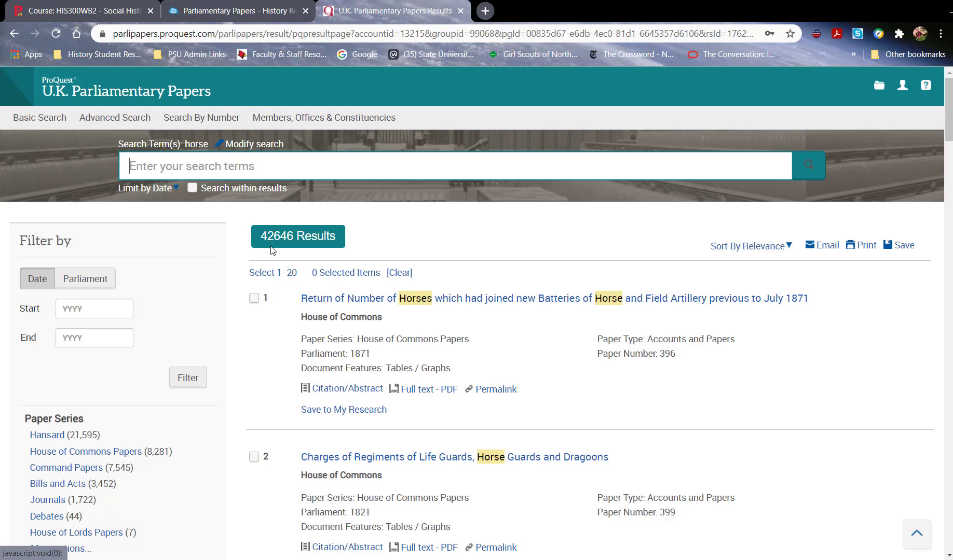
Open the advanced search and exclude Bills and Acts and Hansard from the paper series
left_click(107, 122)
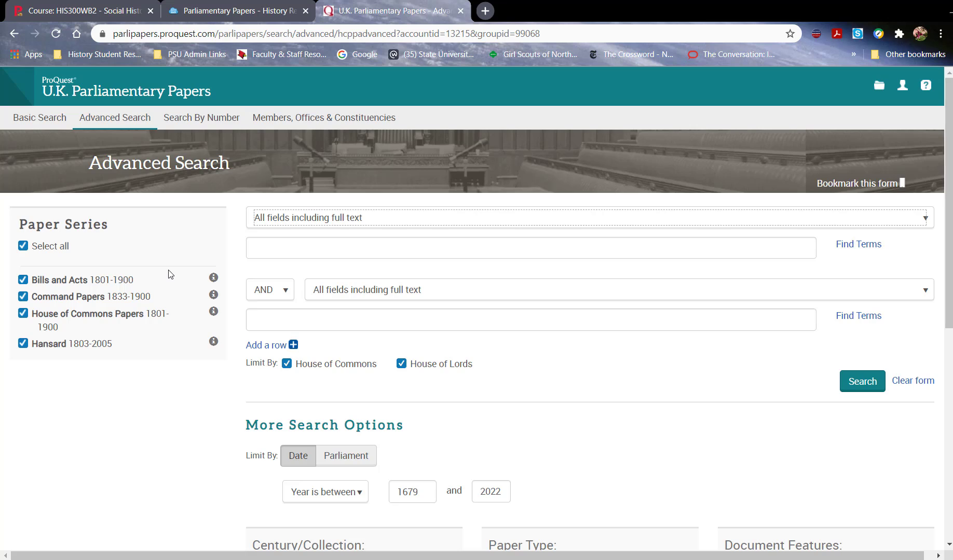
left_click(22, 282)
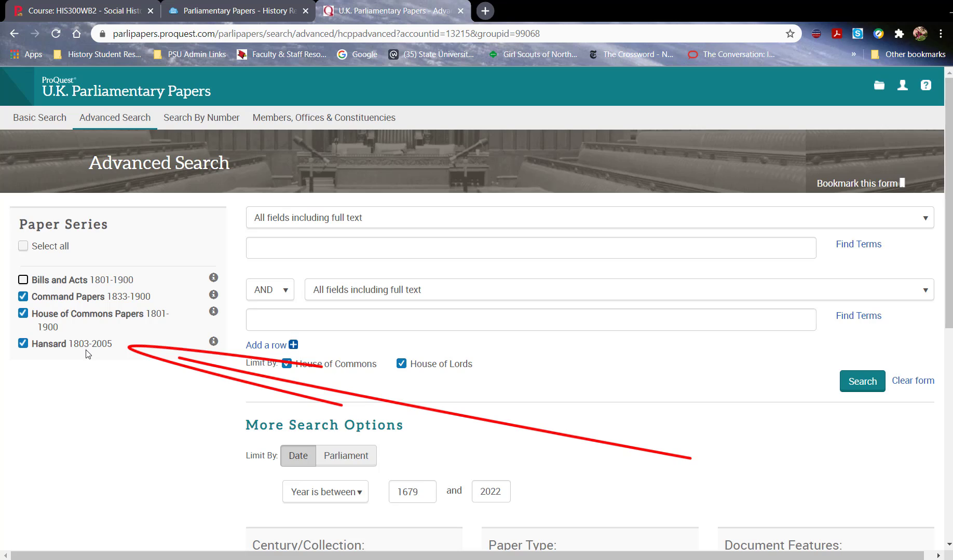
left_click(23, 344)
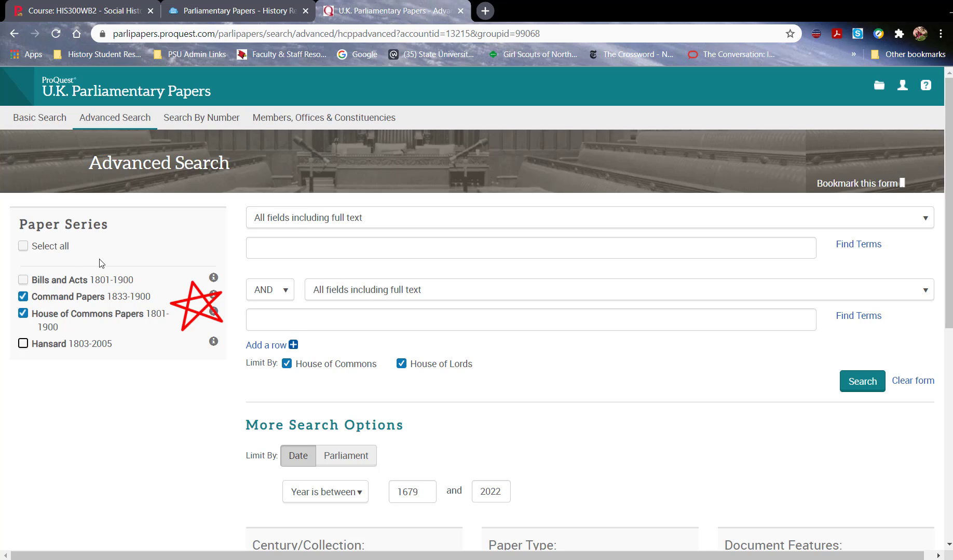
Run the advanced search for "horses" in all fields including full text
left_click(278, 251)
type("horse")
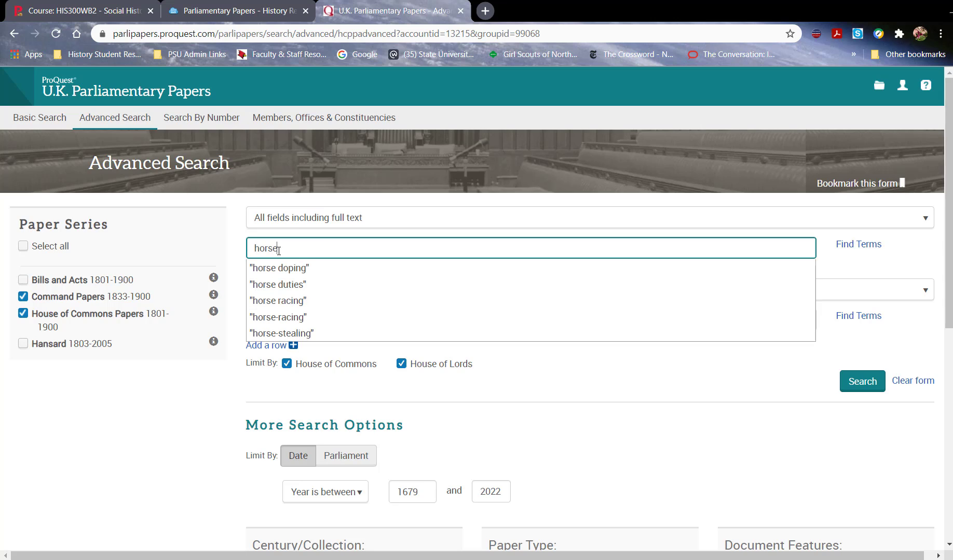
type("s")
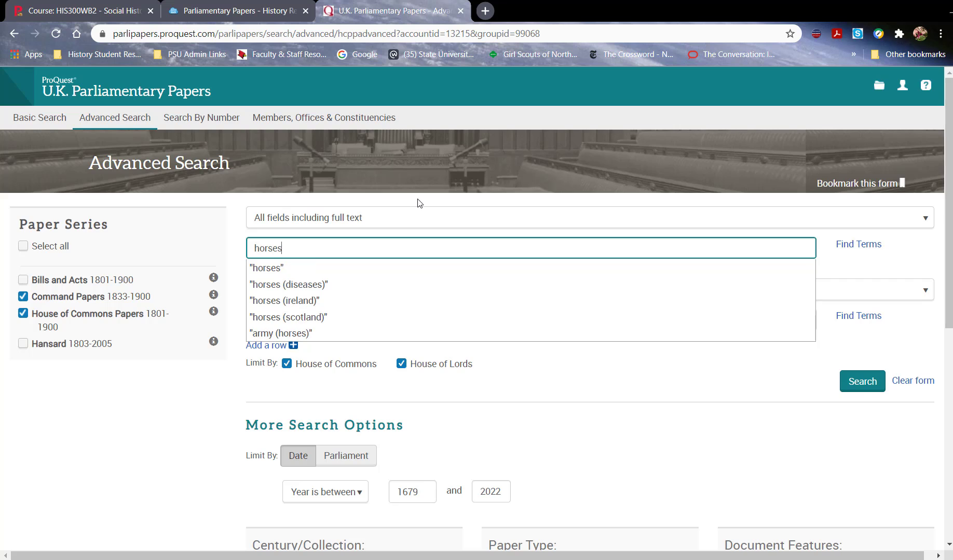
left_click(859, 383)
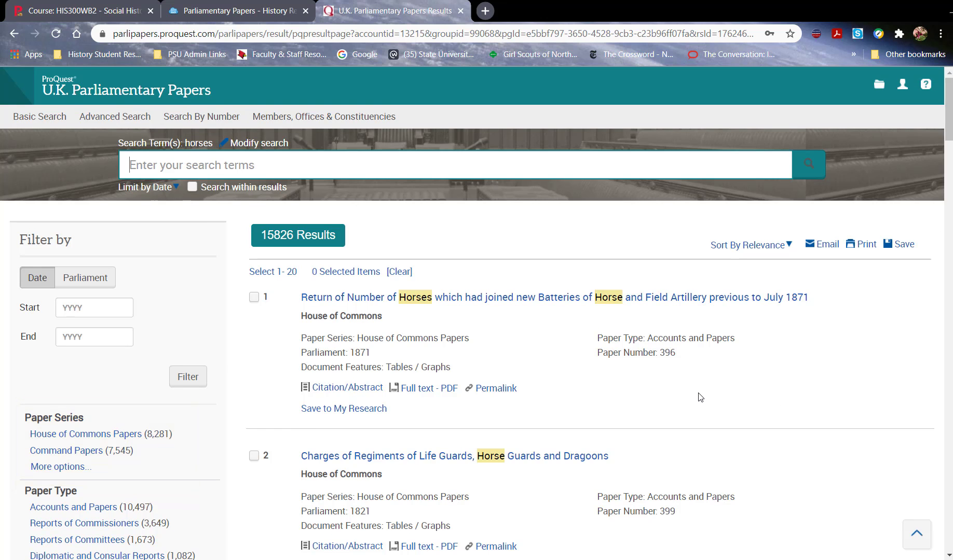
Examine the titles and paper details of the first several results for "horses"
scroll(697, 396, "down", 1)
scroll(697, 397, "down", 2)
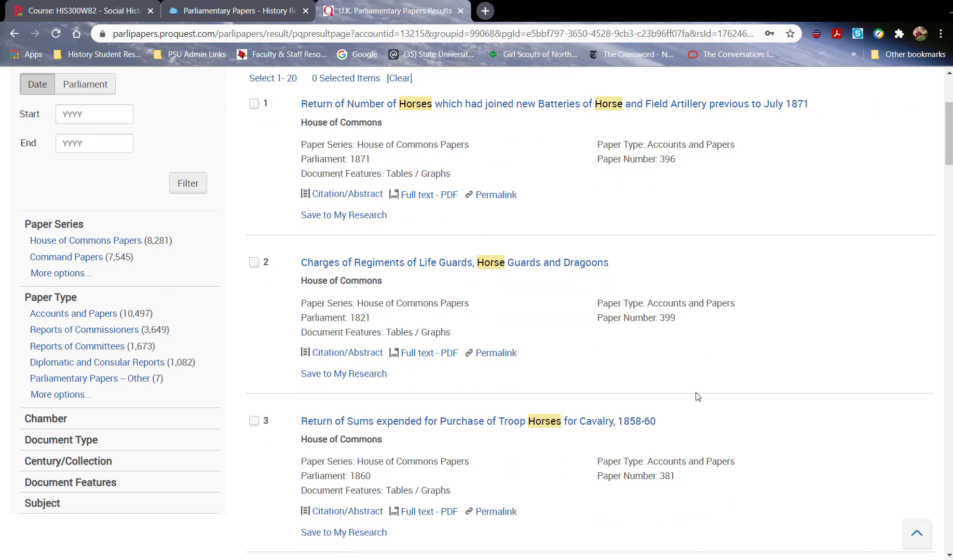
scroll(698, 396, "down", 2)
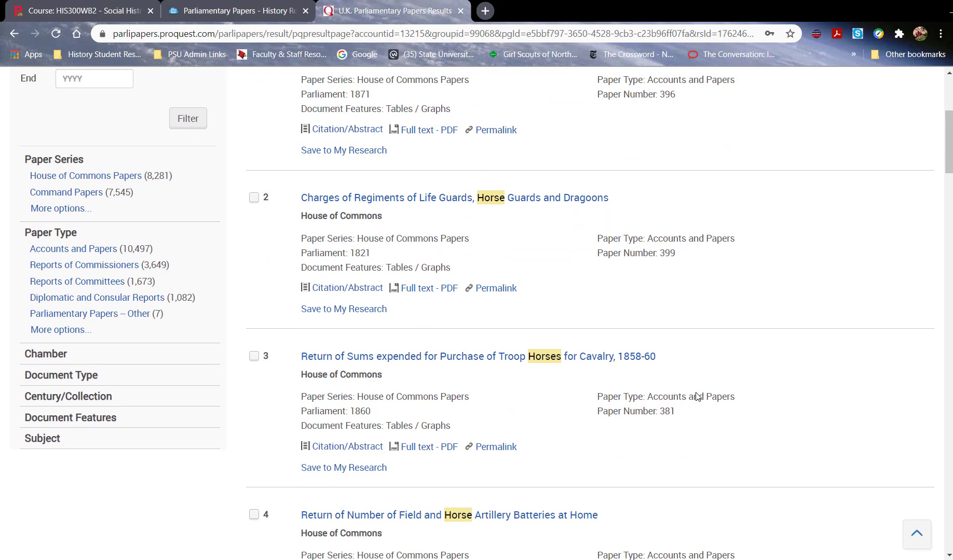
scroll(698, 396, "down", 1)
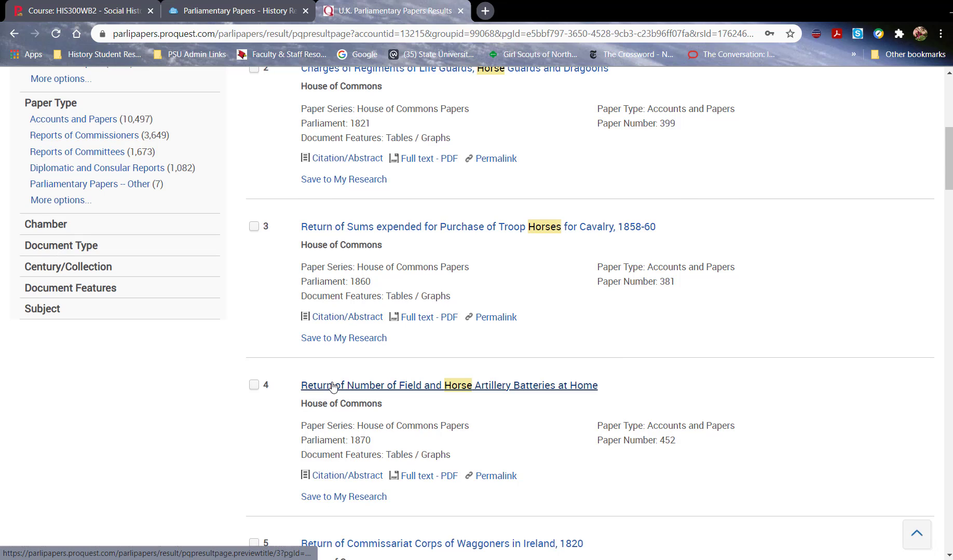
scroll(333, 387, "down", 1)
scroll(333, 387, "down", 2)
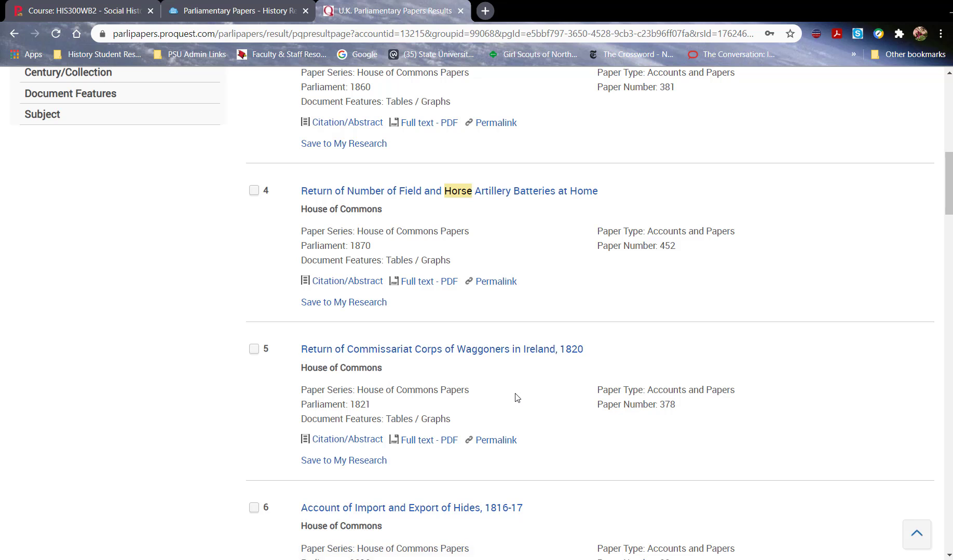
scroll(515, 396, "down", 1)
scroll(516, 396, "down", 2)
scroll(517, 395, "up", 1)
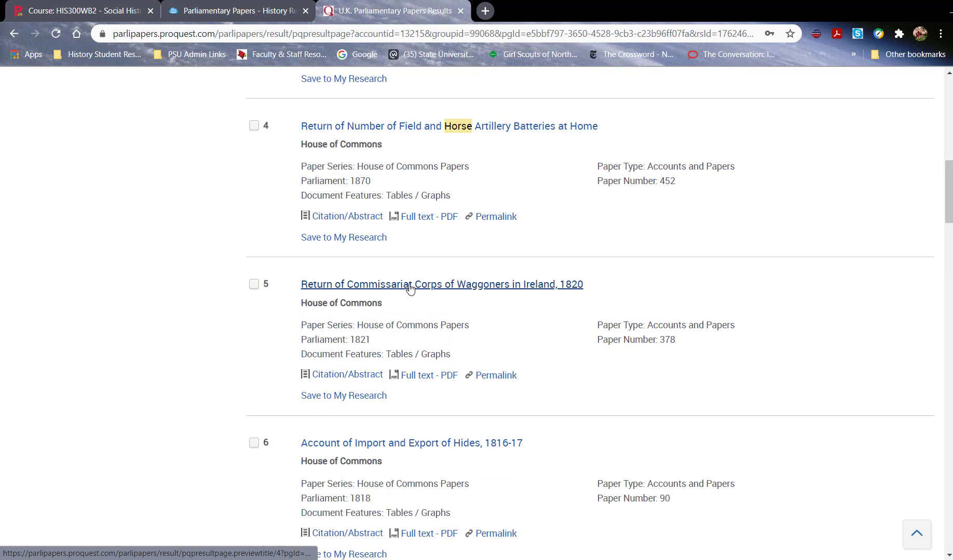
Open "Return of Commissariat Corps of Waggoners in Ireland, 1820" and read through its establishment and expense tables
left_click(410, 284)
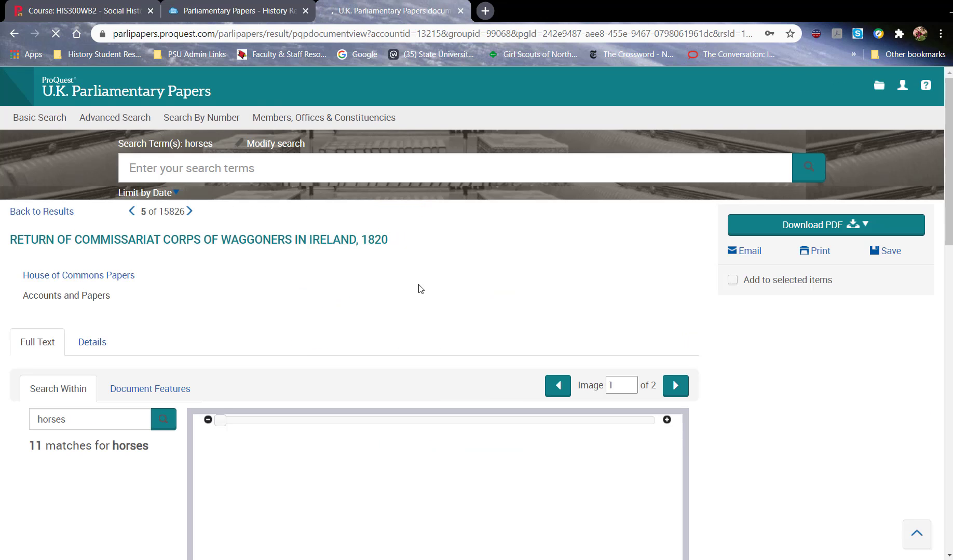
scroll(419, 286, "down", 6)
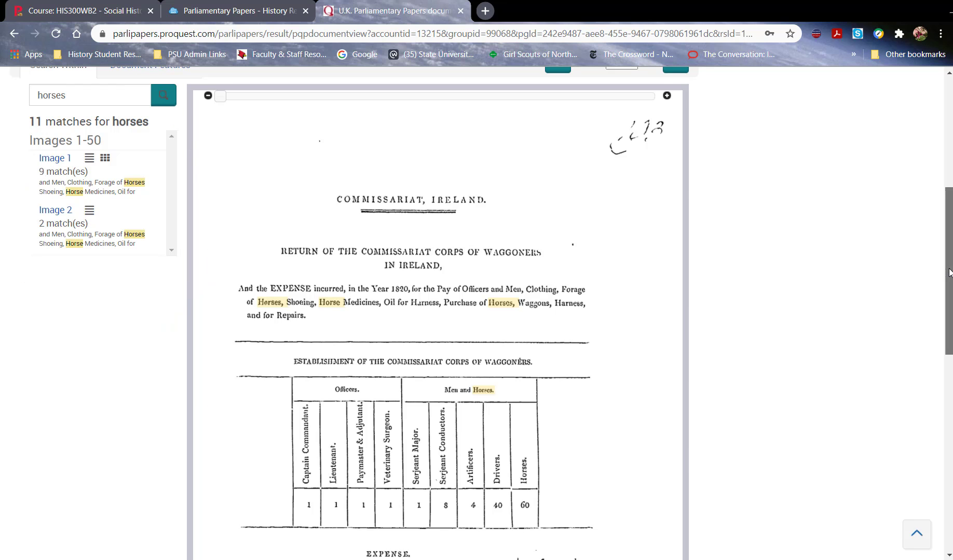
scroll(792, 283, "down", 3)
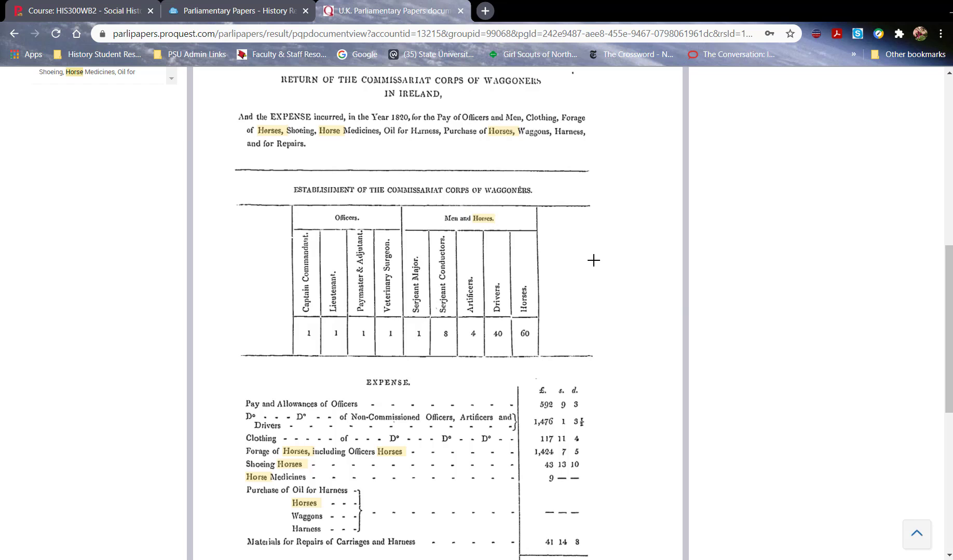
left_click_drag(948, 313, 949, 380)
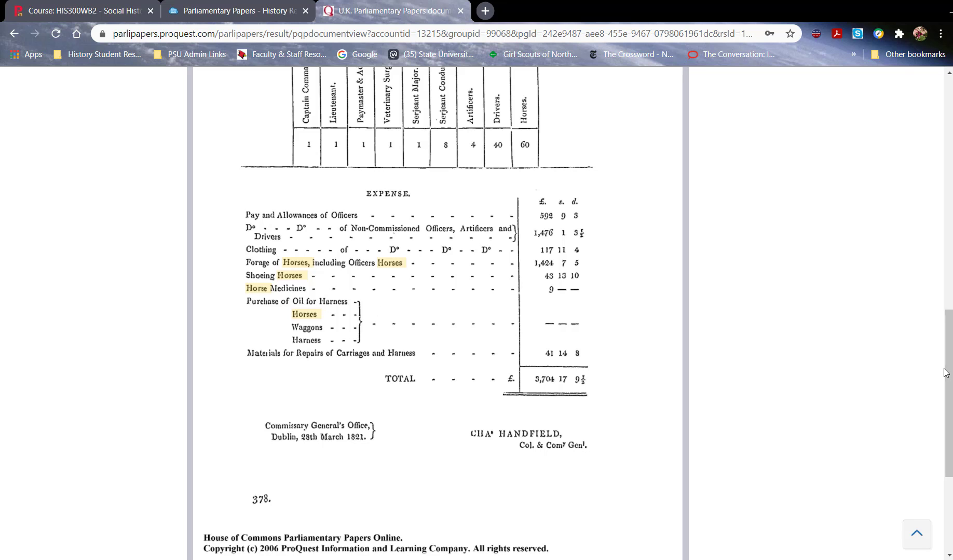
left_click_drag(945, 373, 854, 207)
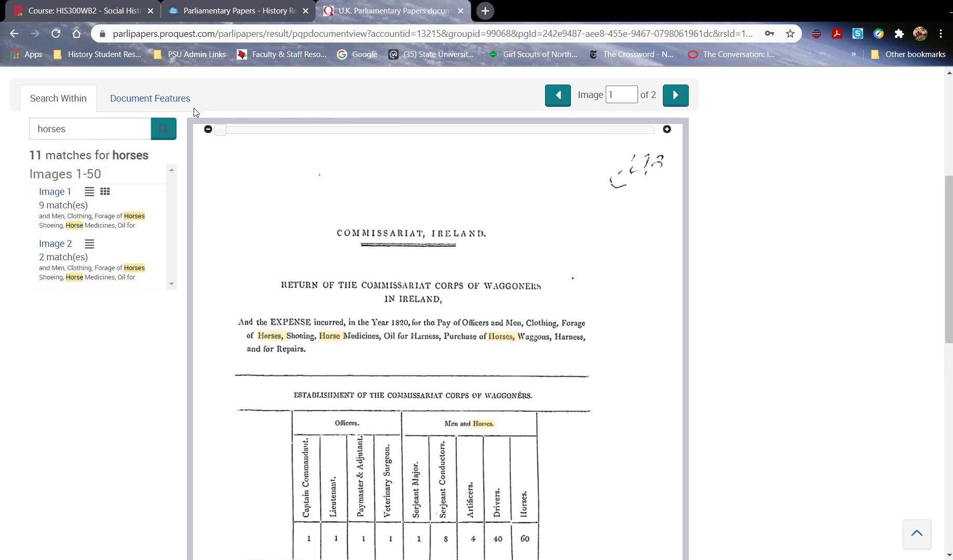
Return to the "horses" results and modify the search to exclude "returns" with NOT in all fields including full text
left_click(13, 34)
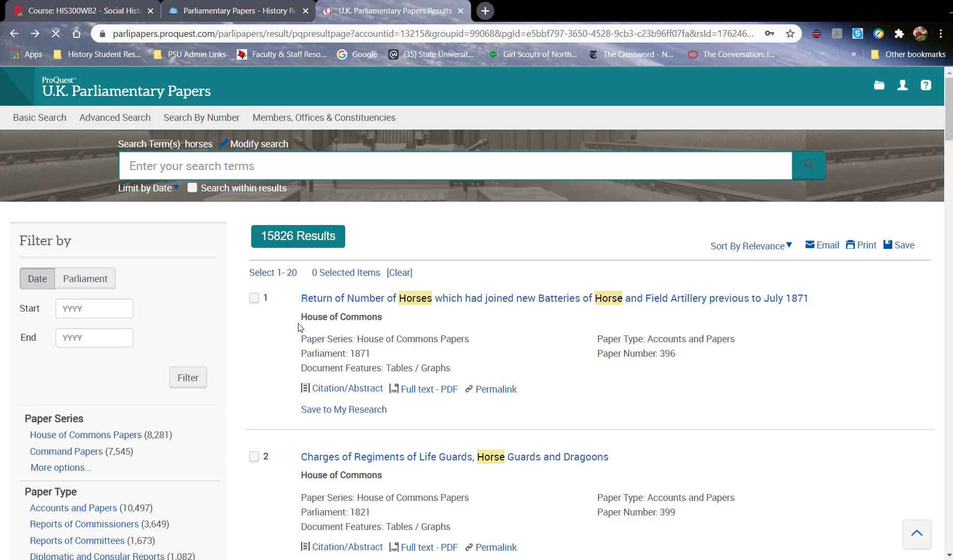
left_click(268, 149)
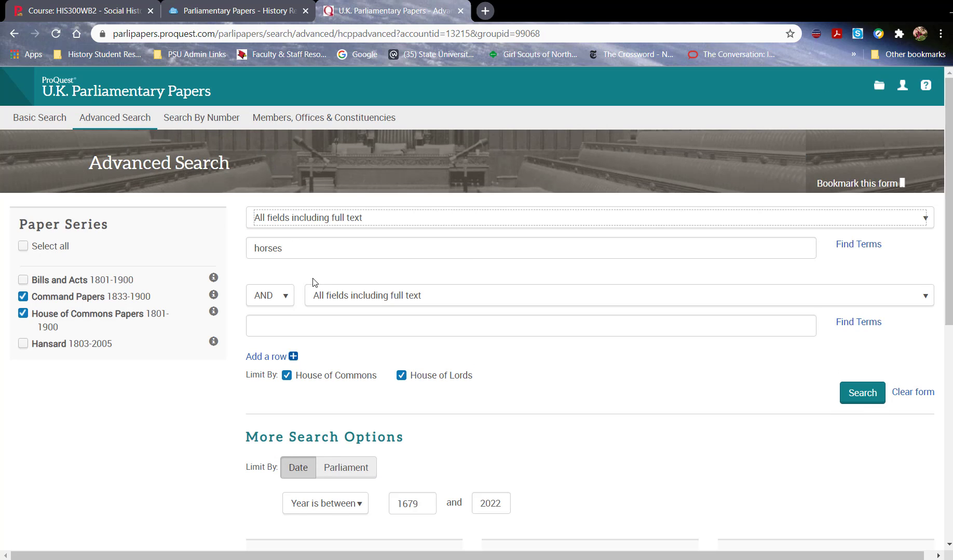
left_click(286, 300)
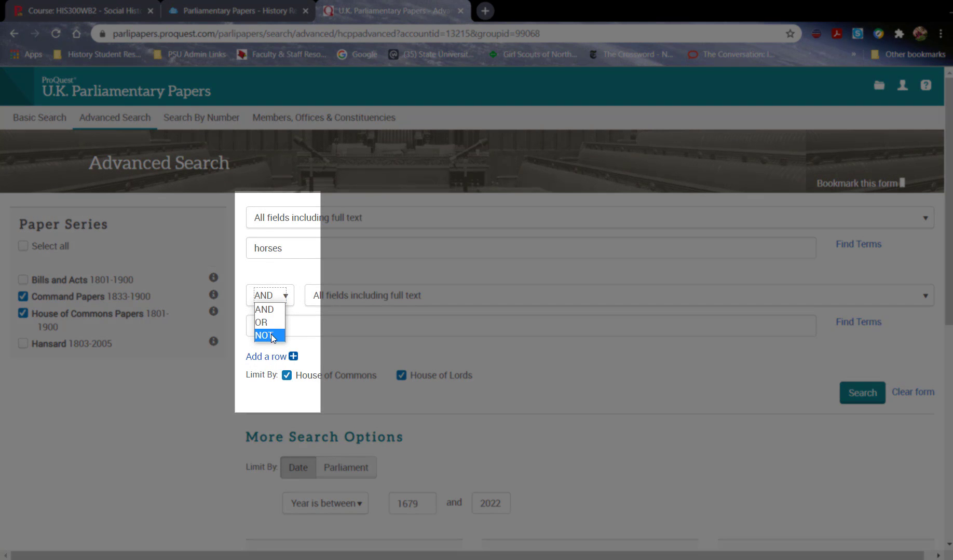
left_click(271, 334)
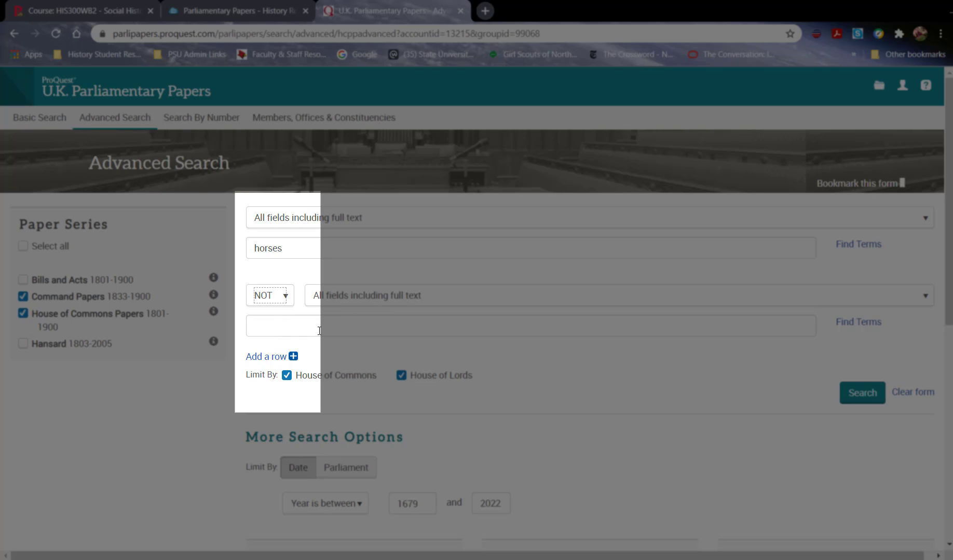
left_click(320, 326)
type("returns")
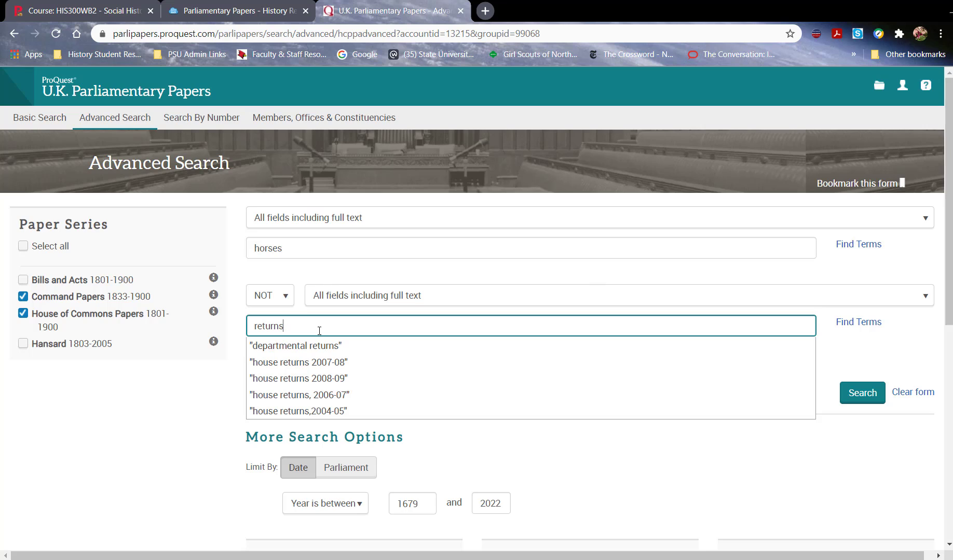
left_click(208, 389)
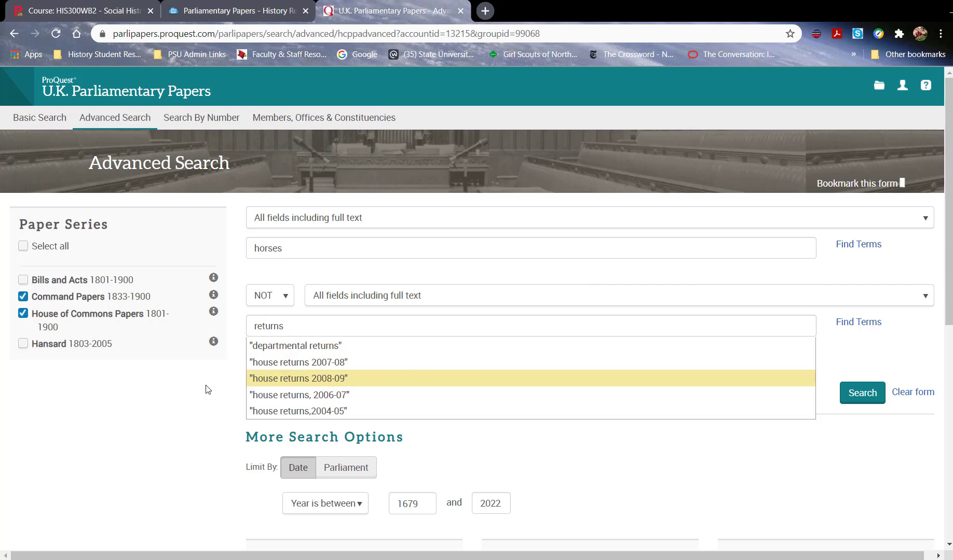
Add a search row that excludes "accounts" with NOT and run the search
left_click(294, 357)
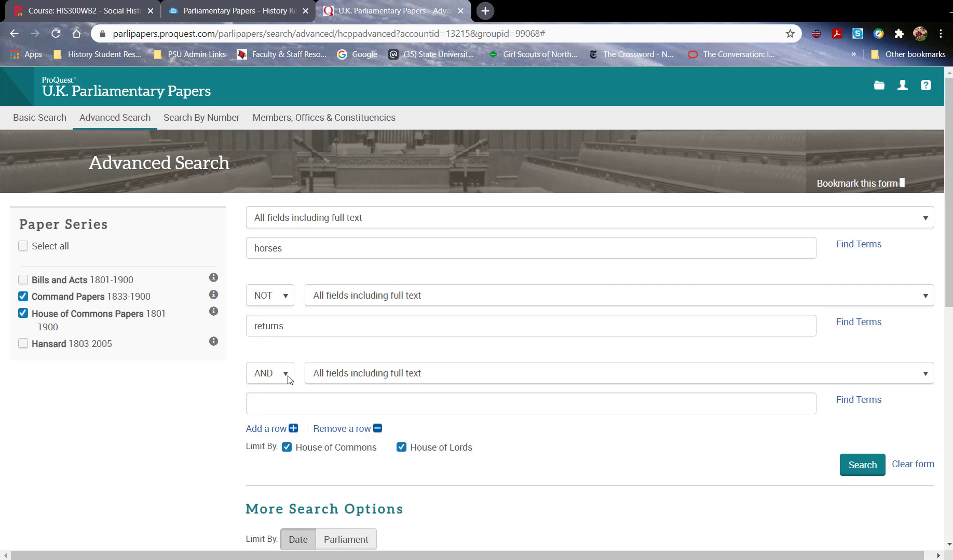
left_click(287, 377)
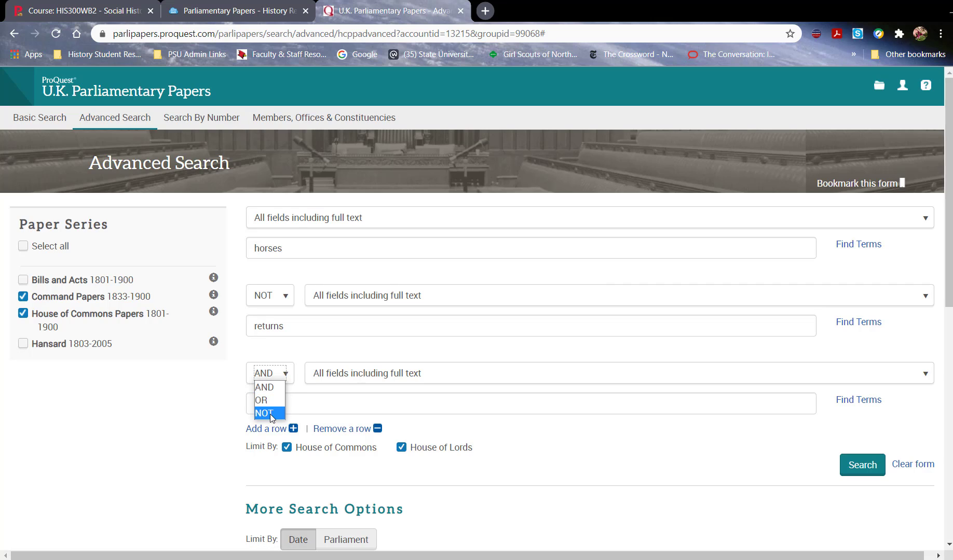
left_click(270, 414)
left_click(269, 404)
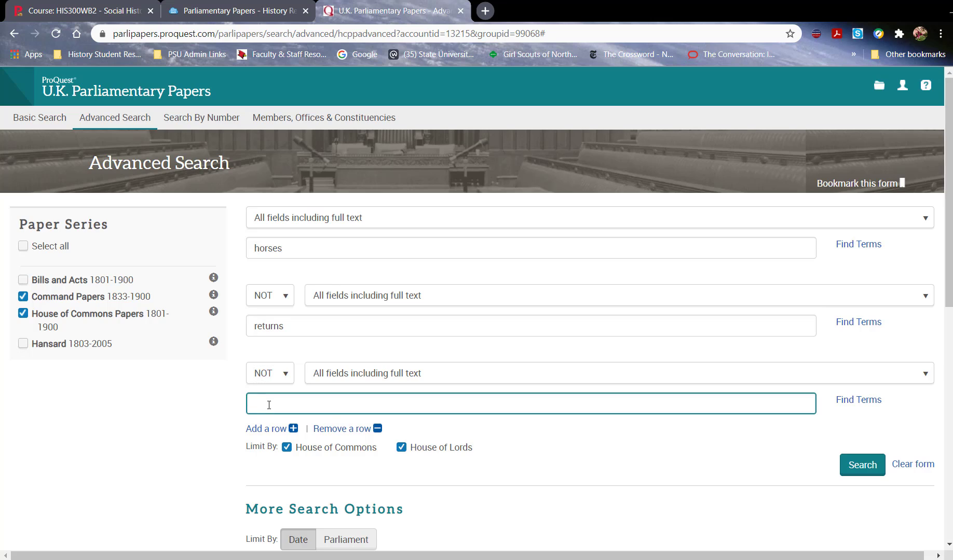
type("accounts")
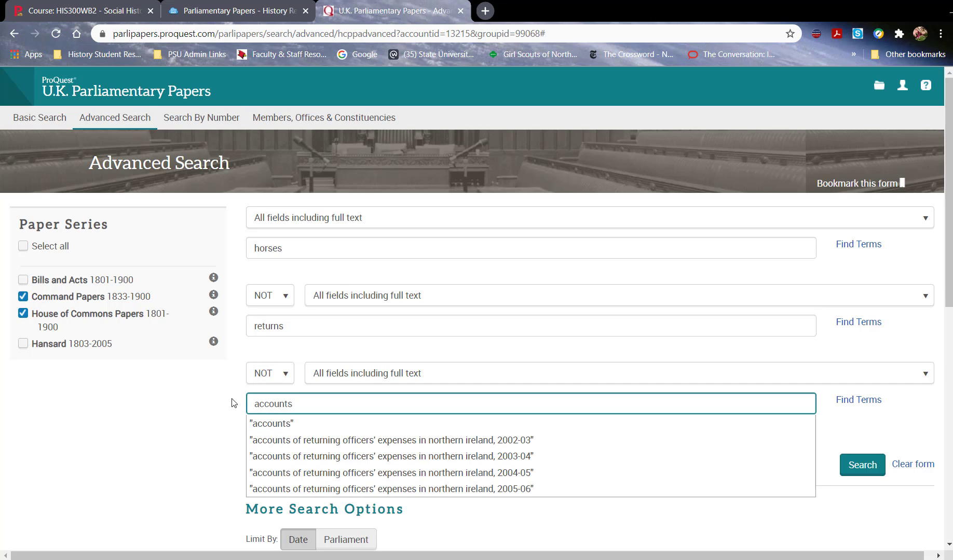
left_click(232, 403)
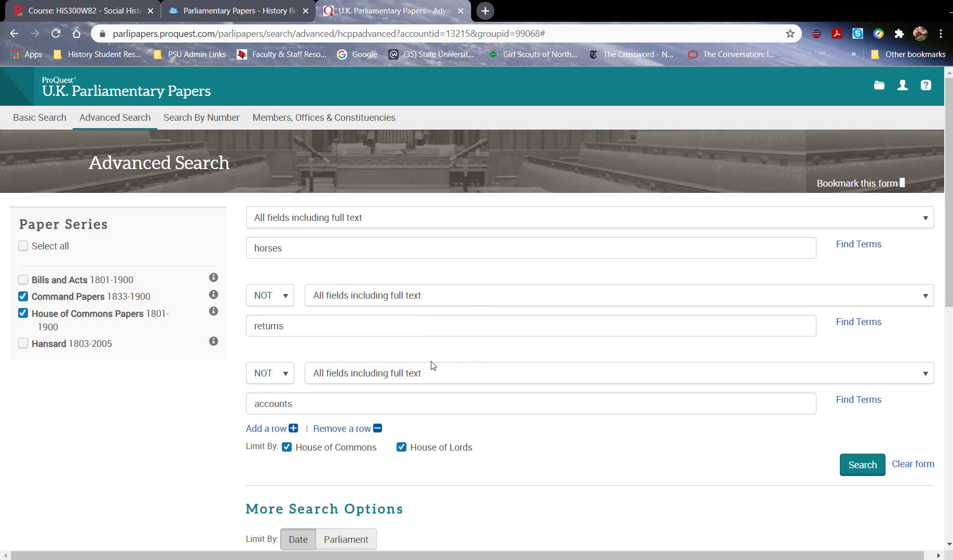
left_click(861, 465)
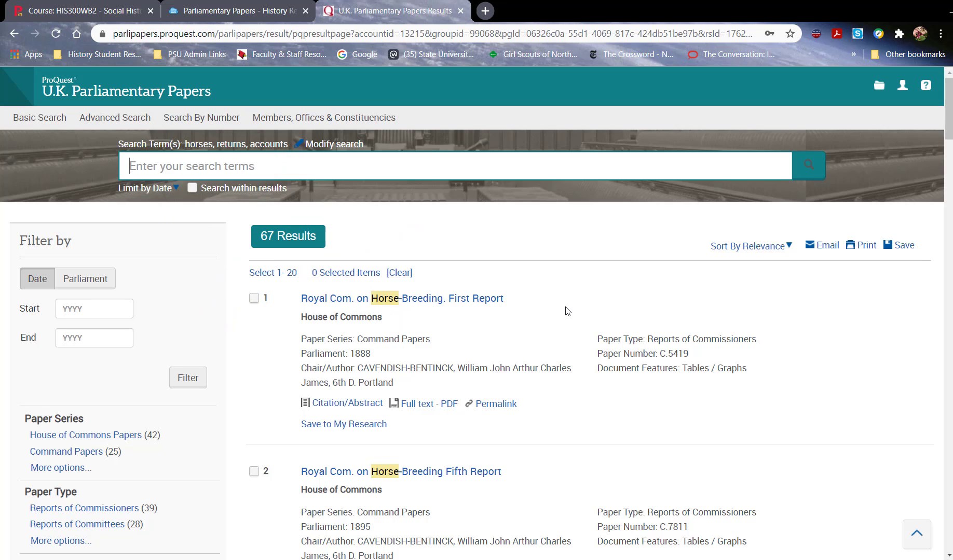
Open "Royal Com. on Horse-Breeding. First Report" and read its matched pages at Image 3 and Image 6
scroll(561, 319, "down", 1)
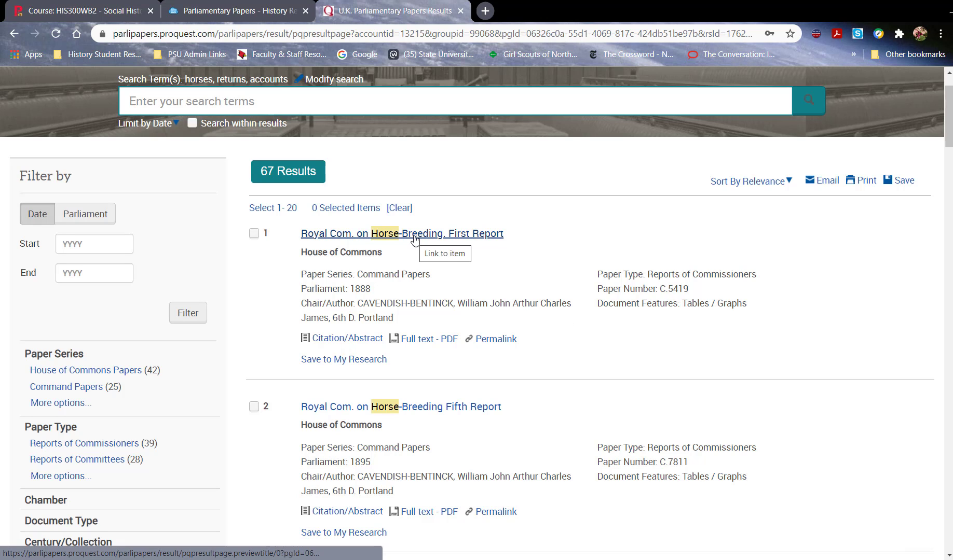
left_click(415, 238)
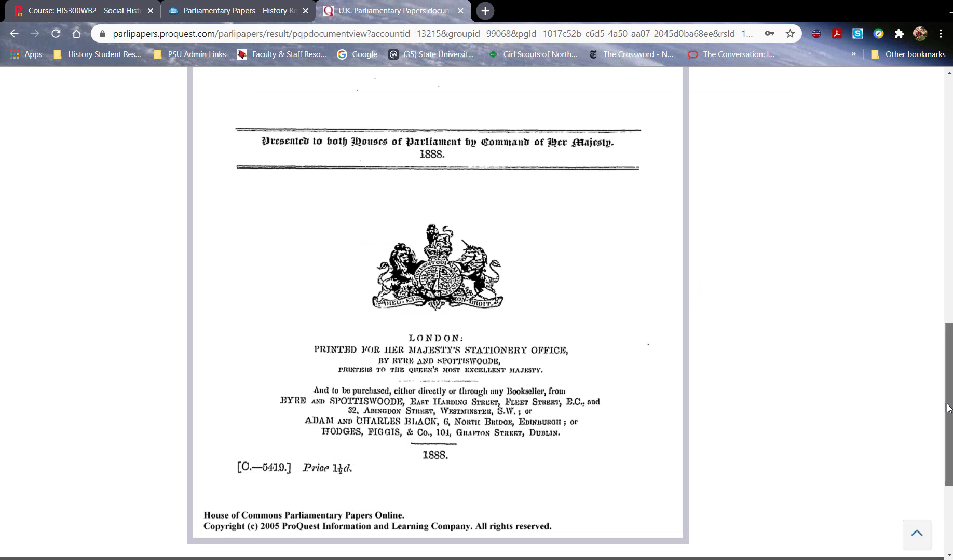
left_click_drag(947, 409, 947, 267)
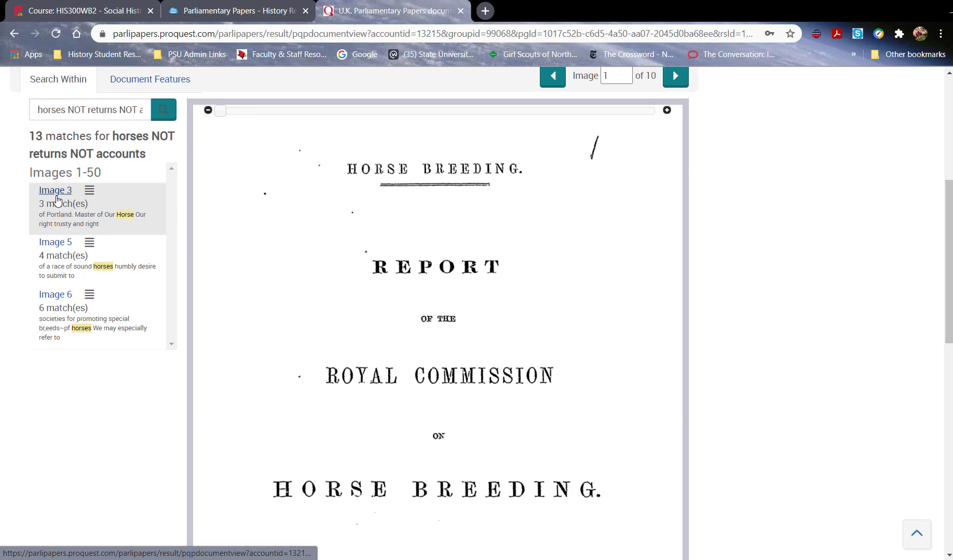
left_click(57, 198)
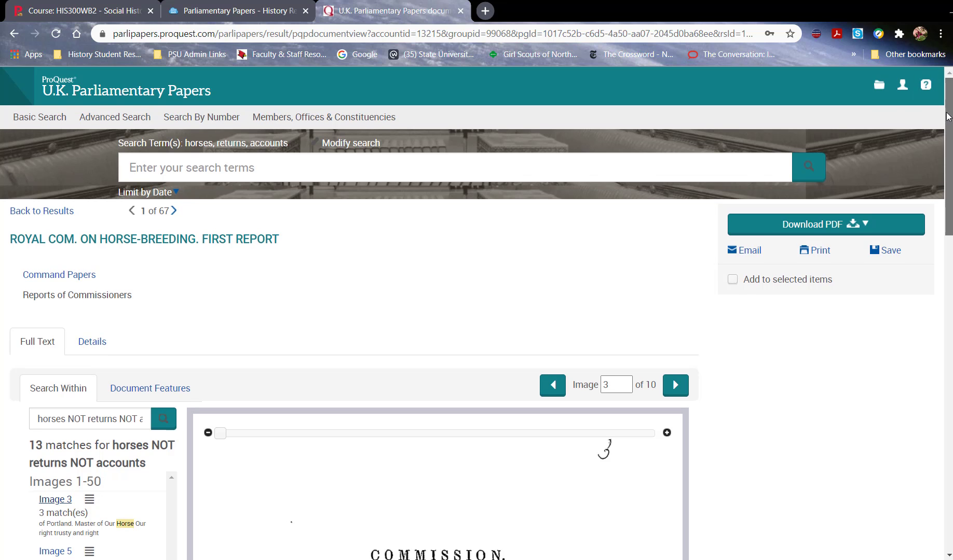
left_click_drag(946, 125, 940, 258)
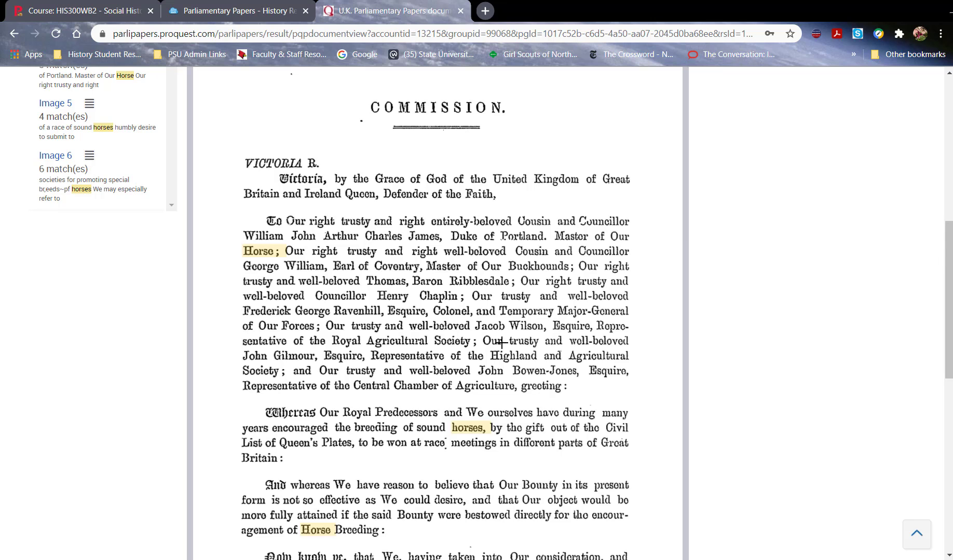
left_click(70, 171)
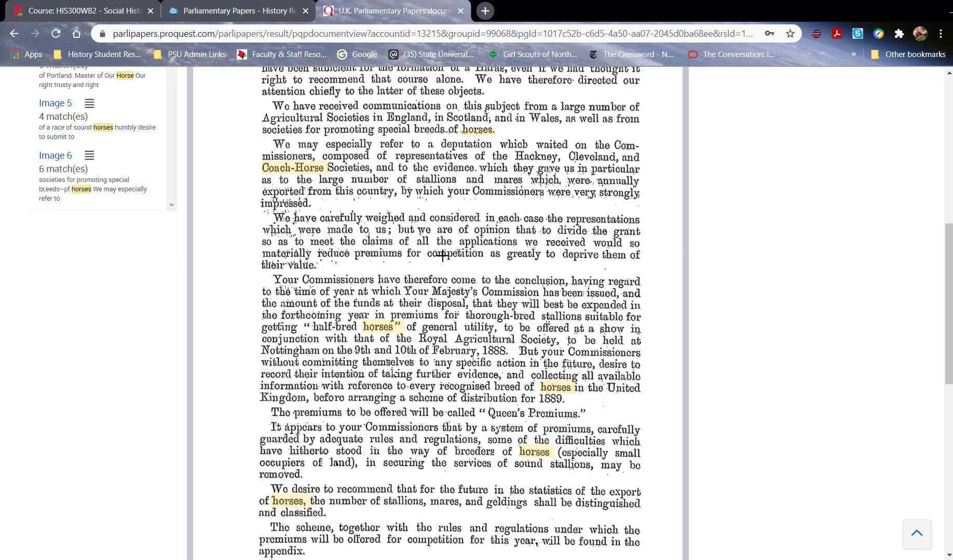
Go back to the search results and examine the titles and paper details of the first several reports
key("F5")
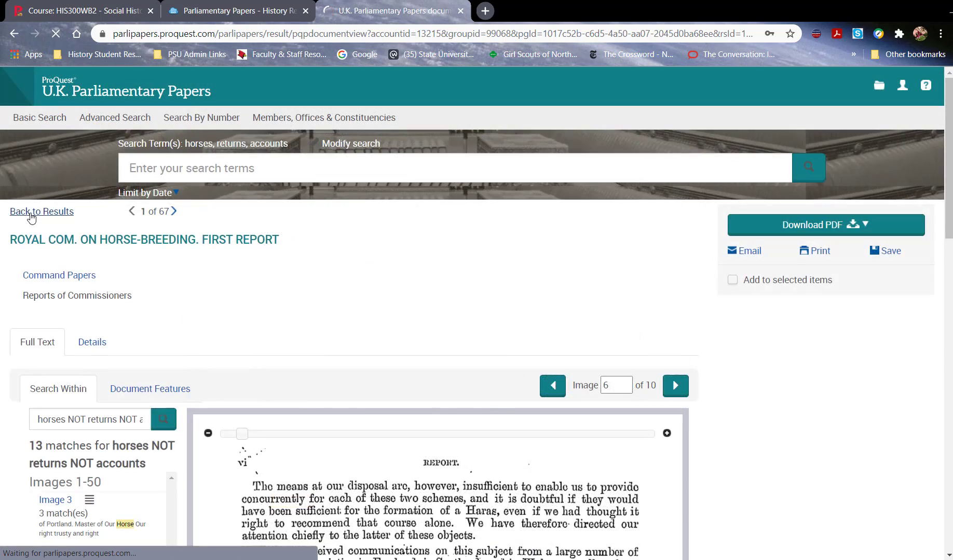
left_click(29, 213)
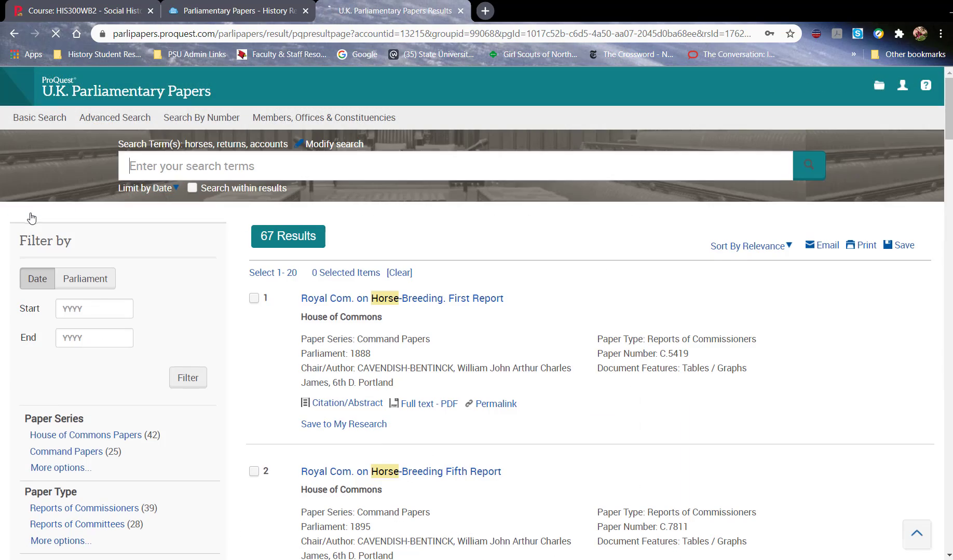
scroll(463, 355, "down", 3)
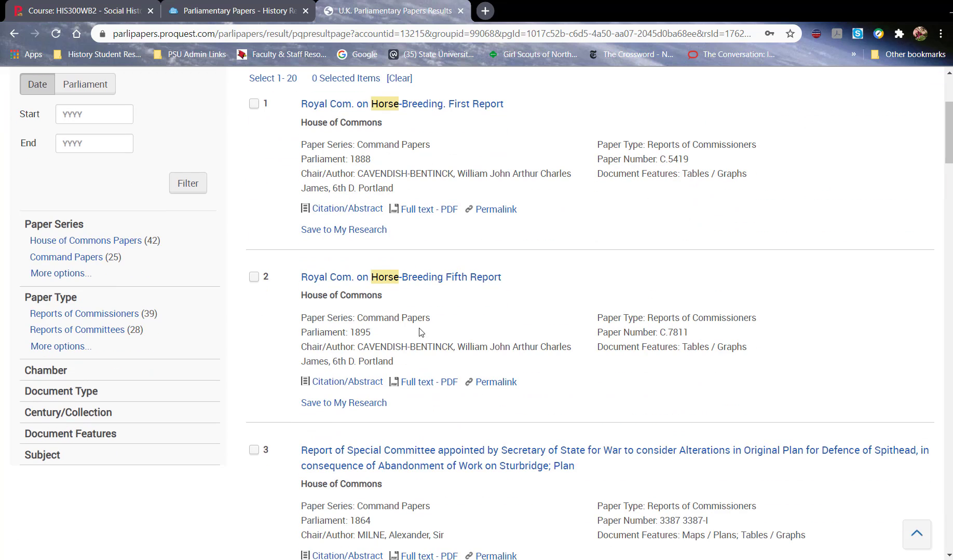
scroll(436, 311, "down", 2)
scroll(436, 311, "down", 3)
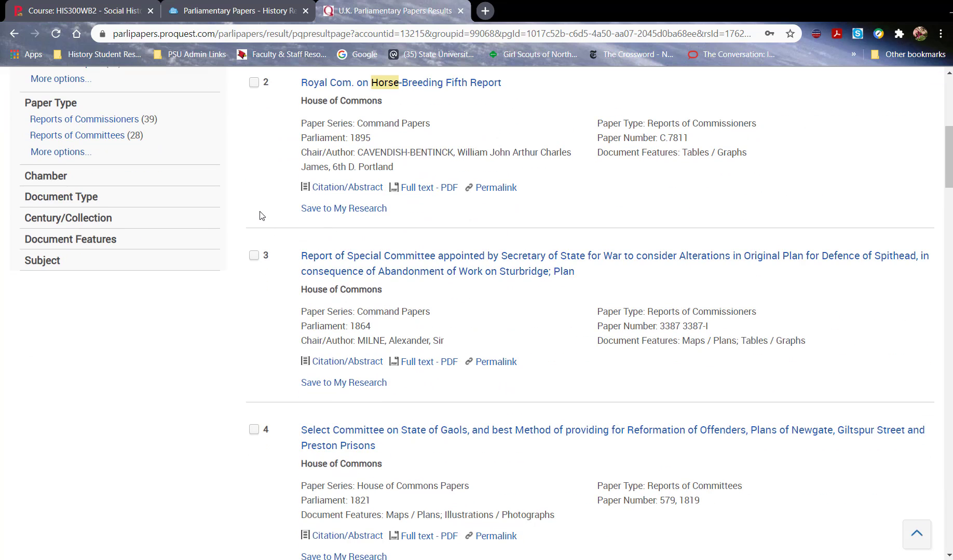
scroll(260, 216, "down", 8)
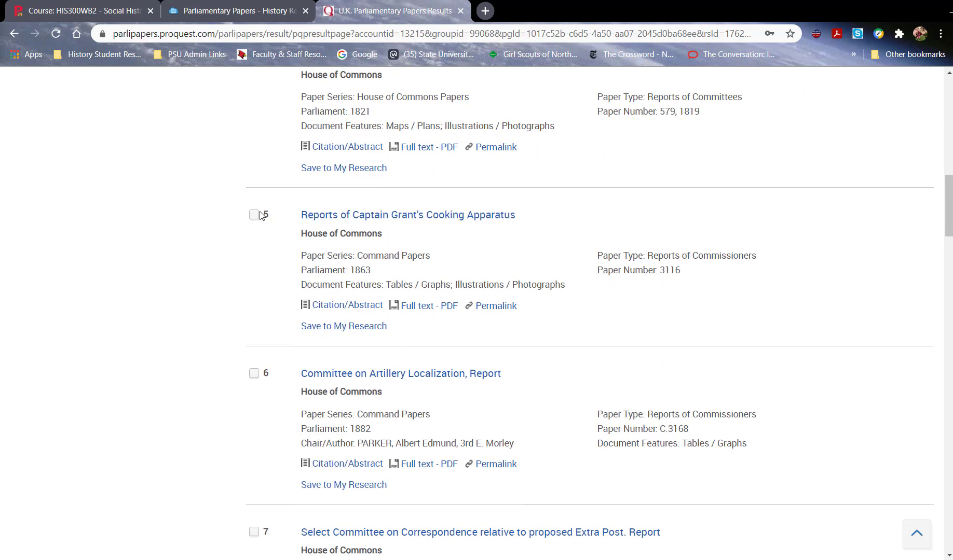
scroll(261, 219, "down", 6)
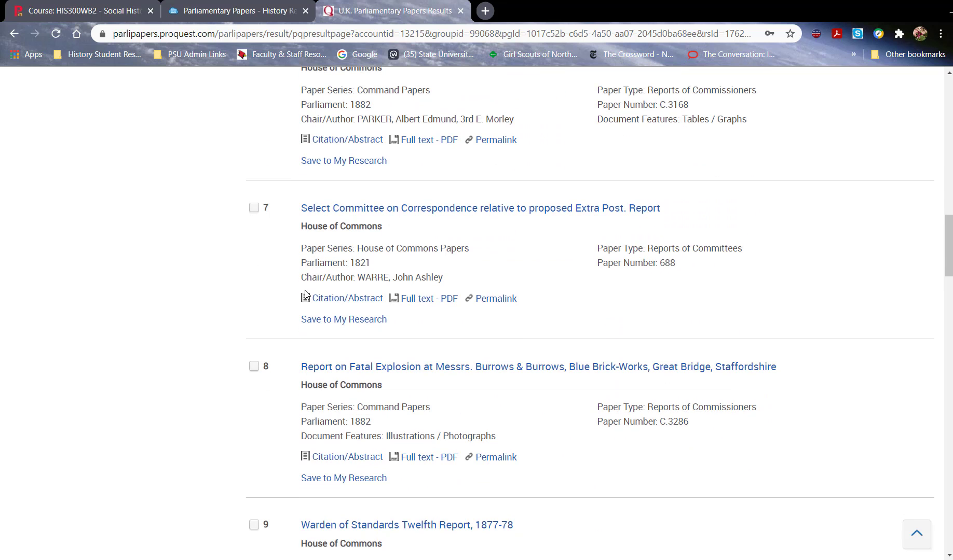
Open the "Report on Fatal Explosion at Messrs. Burrows & Burrows" to check its horse match, and return to the results
left_click(421, 299)
left_click(443, 366)
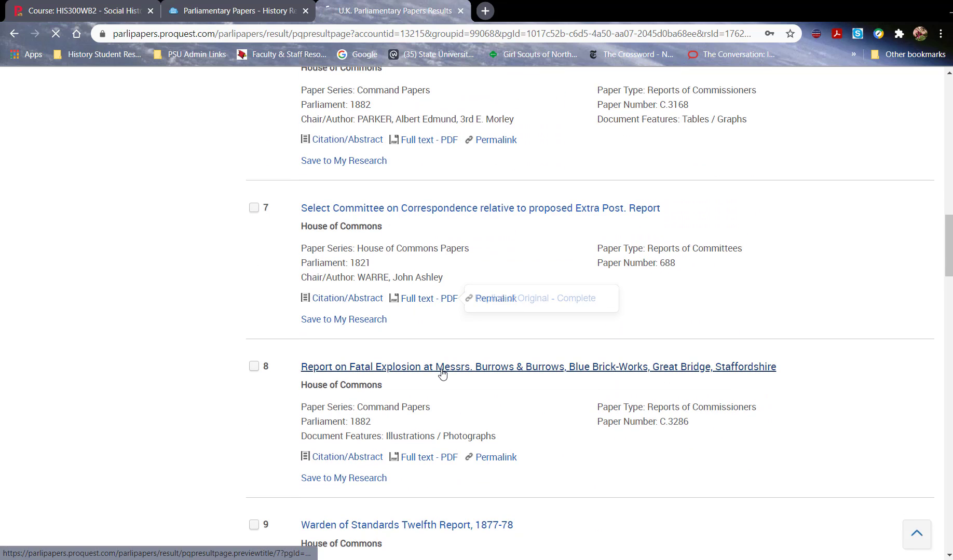
scroll(442, 373, "down", 2)
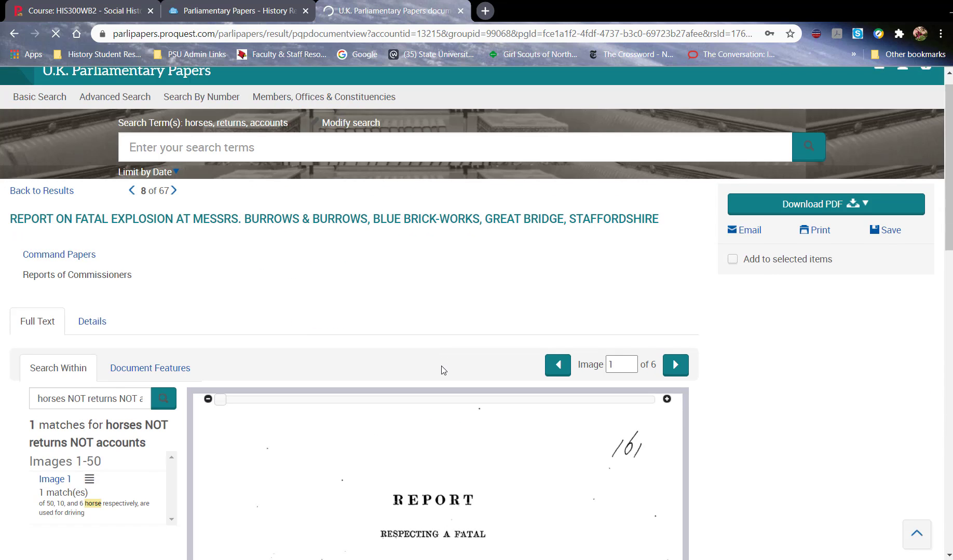
key("alt+Left")
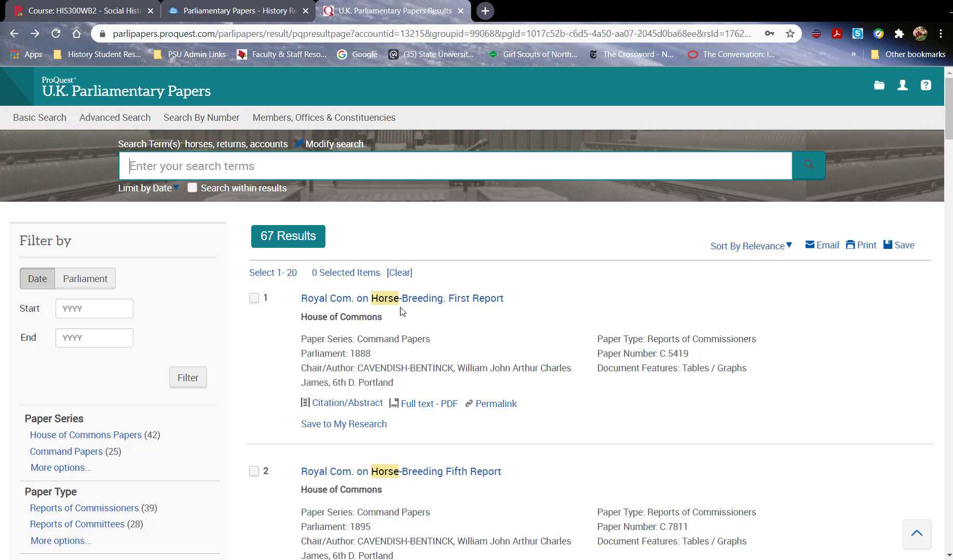
Modify the search to cover only the Hansard paper series, excluding Command Papers and House of Commons Papers, and run it
left_click(327, 148)
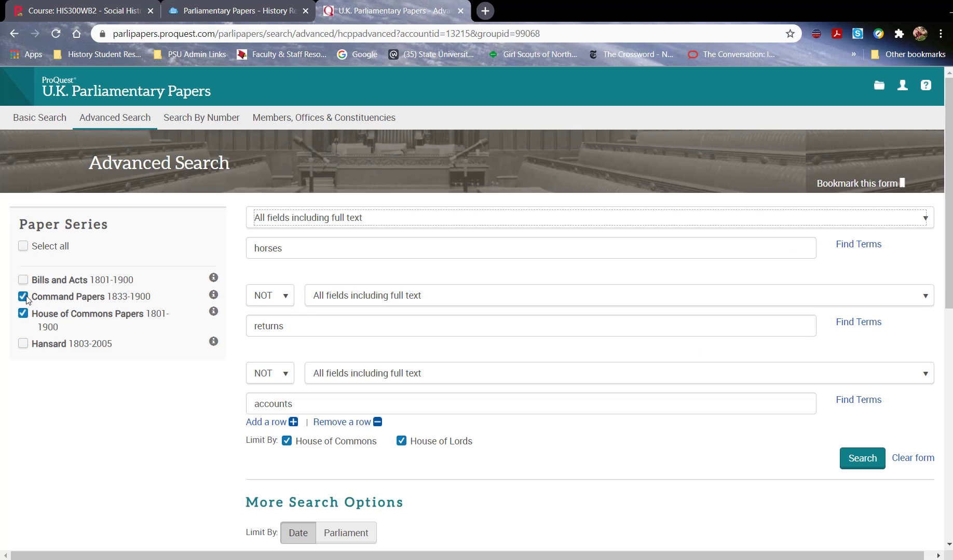
left_click(23, 297)
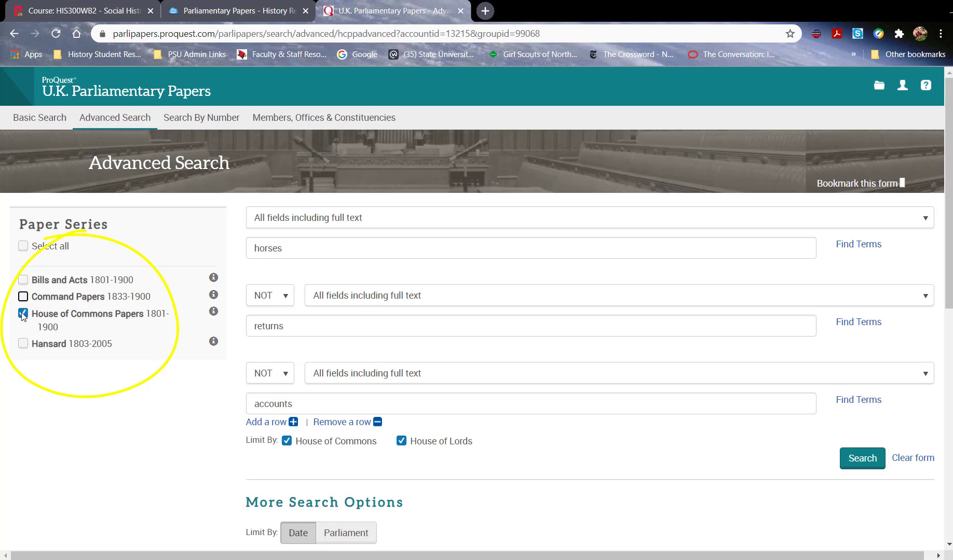
left_click(23, 315)
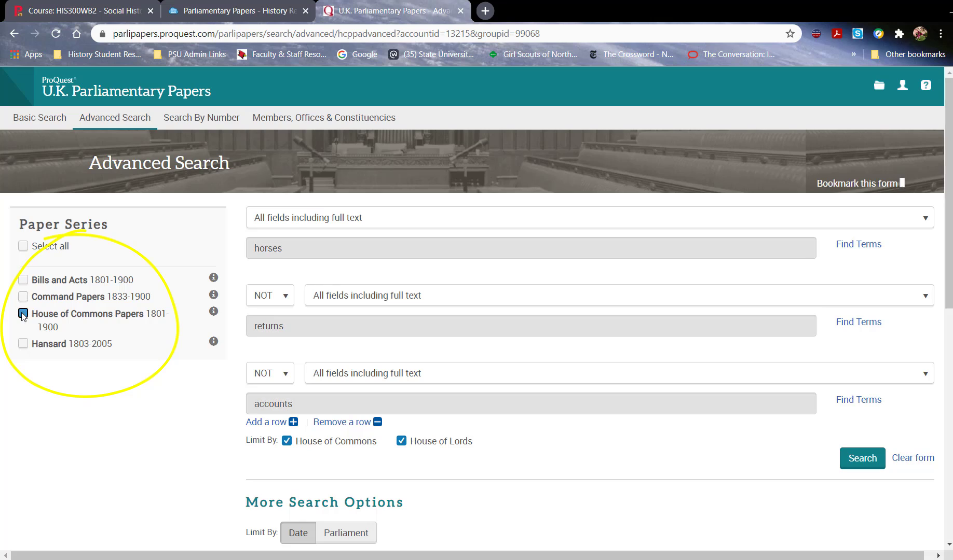
left_click(24, 343)
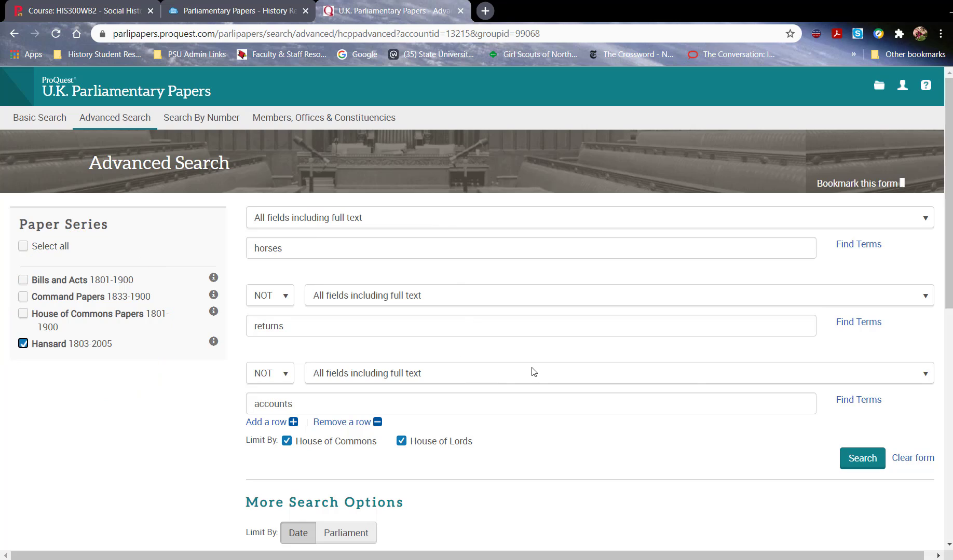
left_click(867, 463)
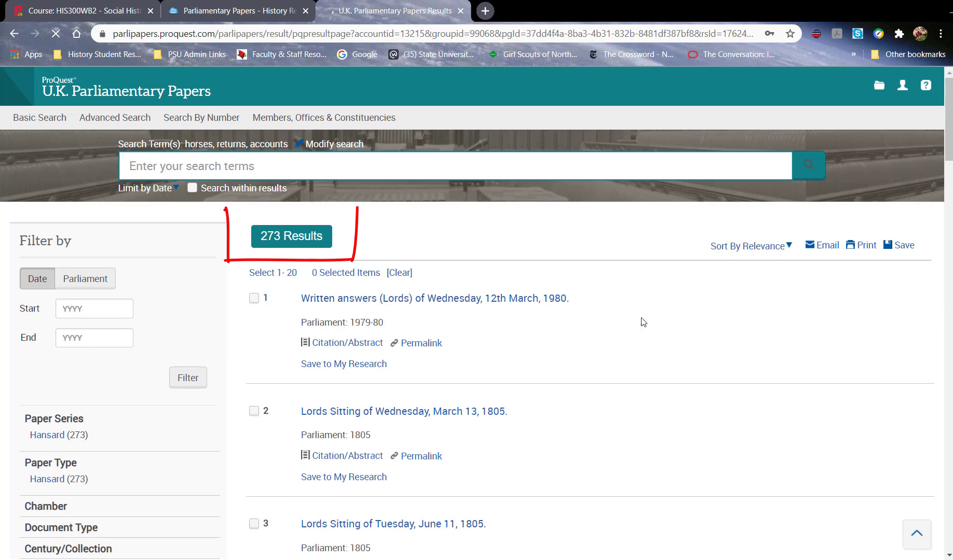
Look through the titles and parliament years of the first Hansard results
scroll(624, 322, "down", 3)
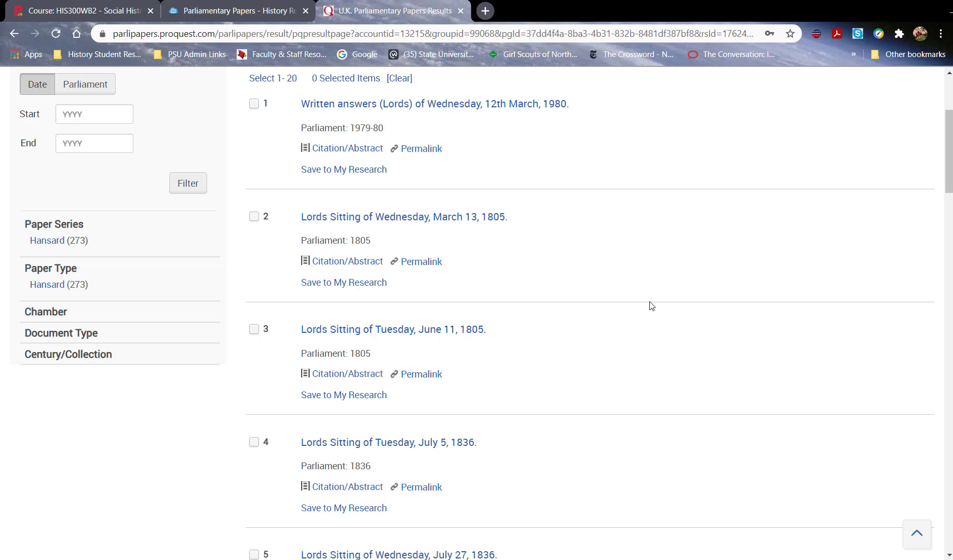
scroll(651, 305, "down", 1)
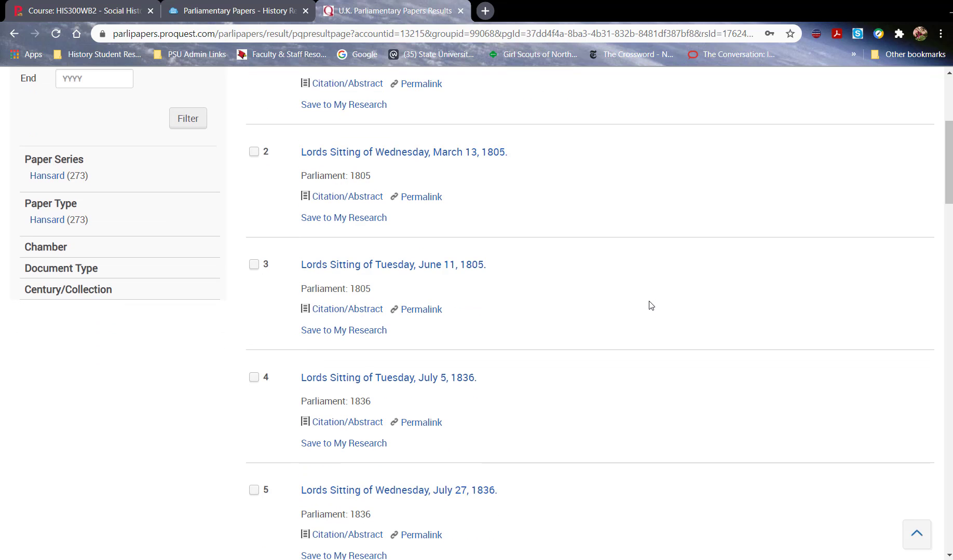
scroll(650, 305, "up", 3)
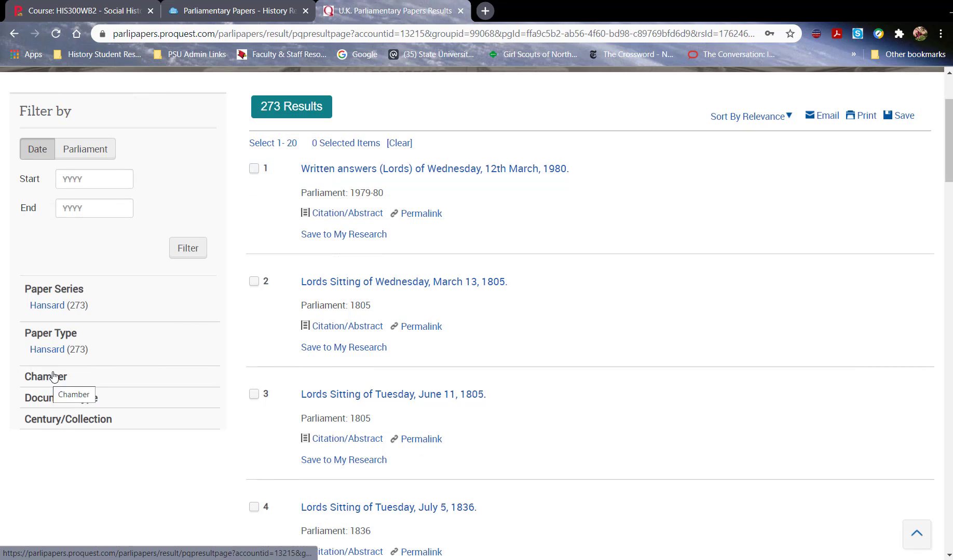
Filter the Hansard results by chamber to House of Commons and look through the first listed titles
scroll(610, 316, "up", 1)
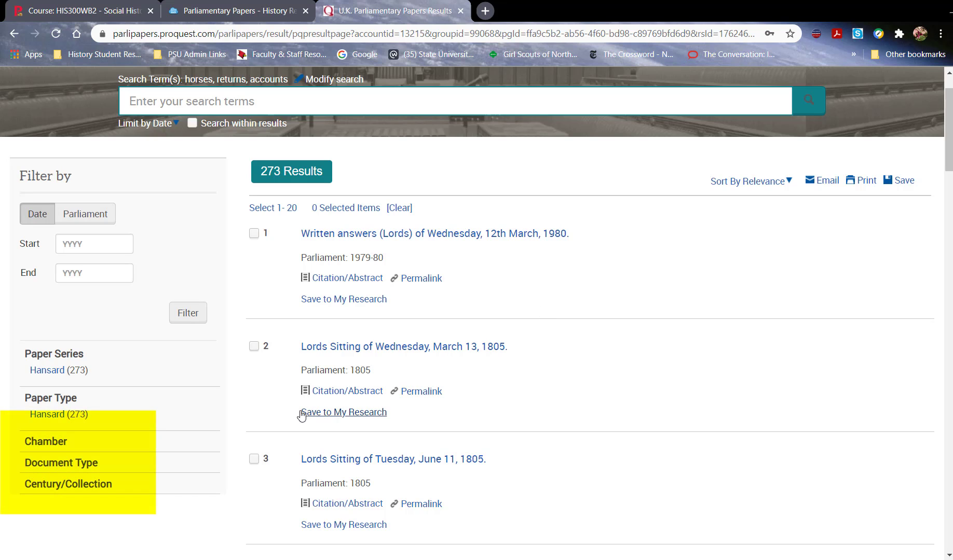
left_click(46, 443)
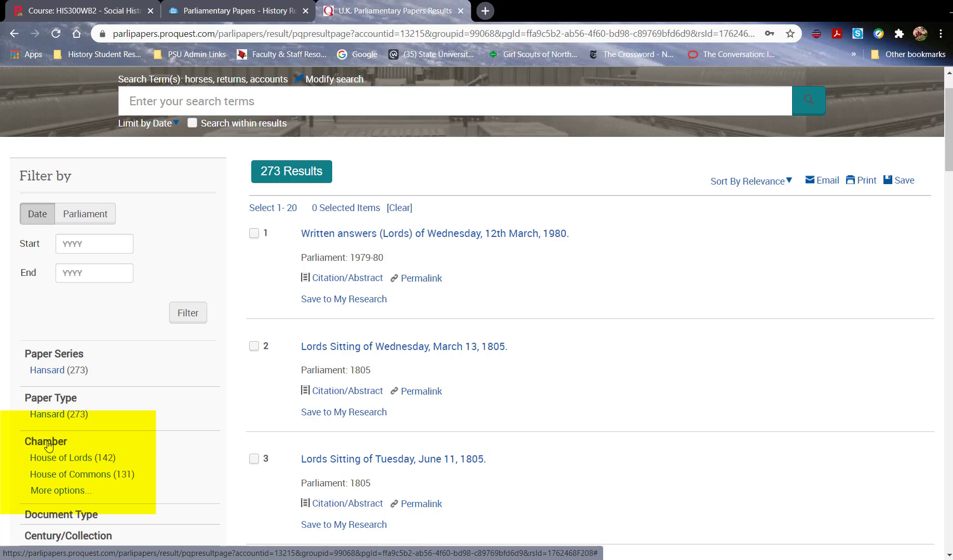
left_click(59, 475)
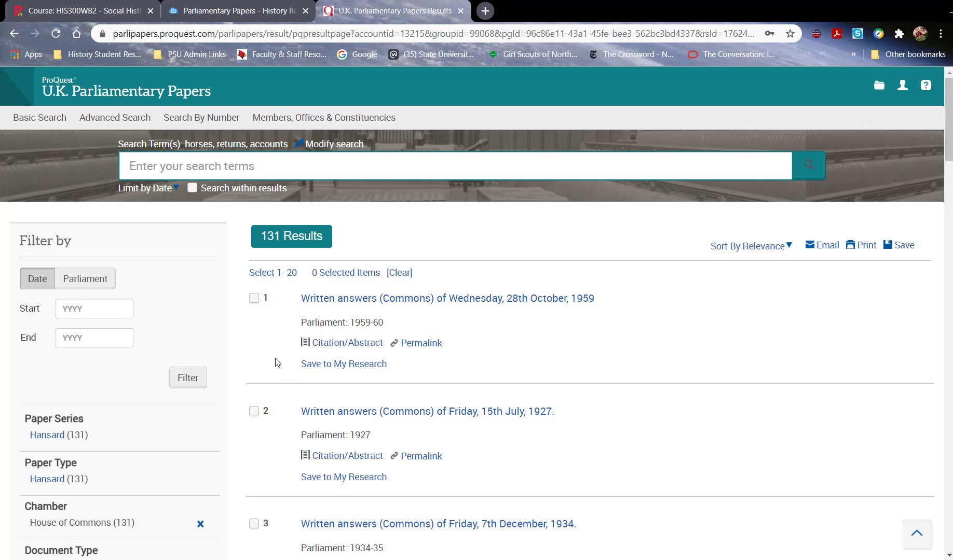
scroll(280, 363, "down", 2)
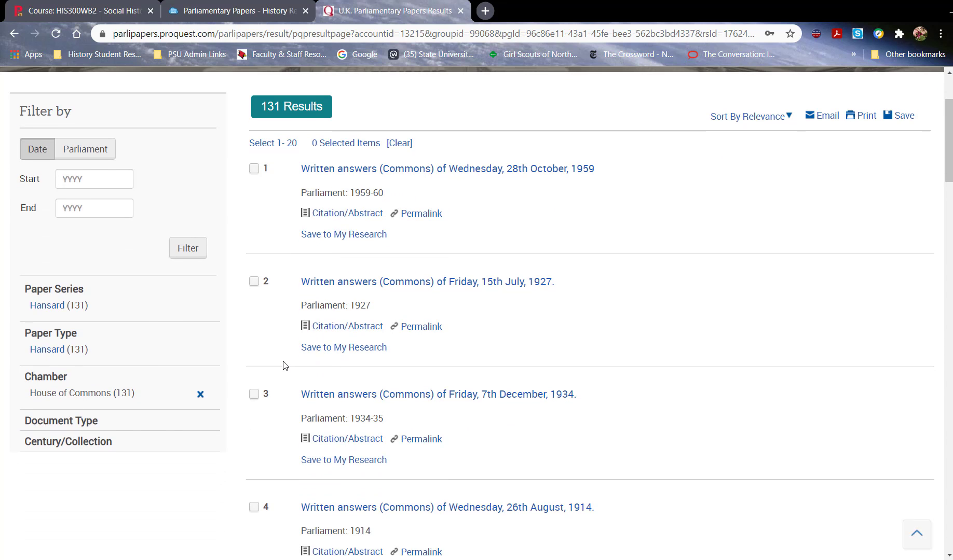
scroll(284, 365, "down", 6)
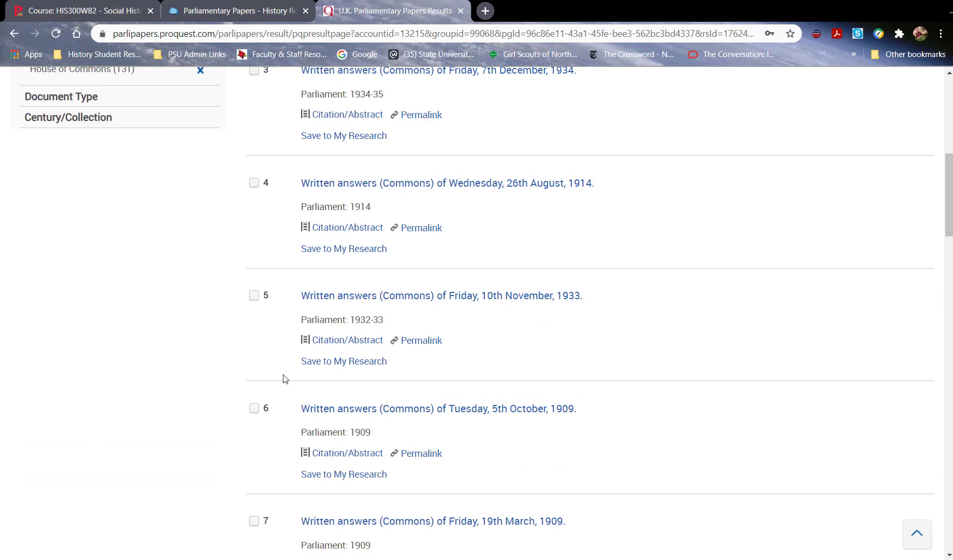
Sort the House of Commons Hansard results by date, oldest first
scroll(284, 379, "up", 9)
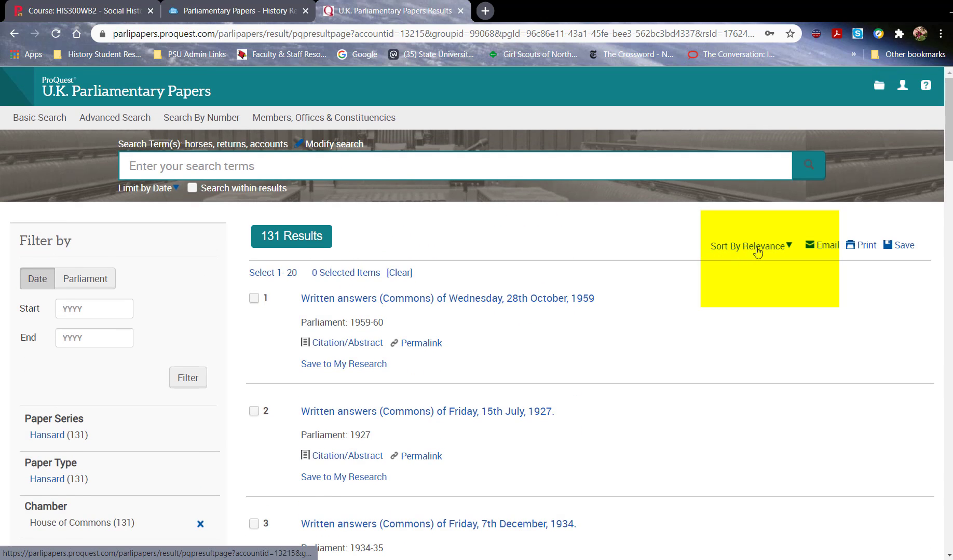
left_click(789, 249)
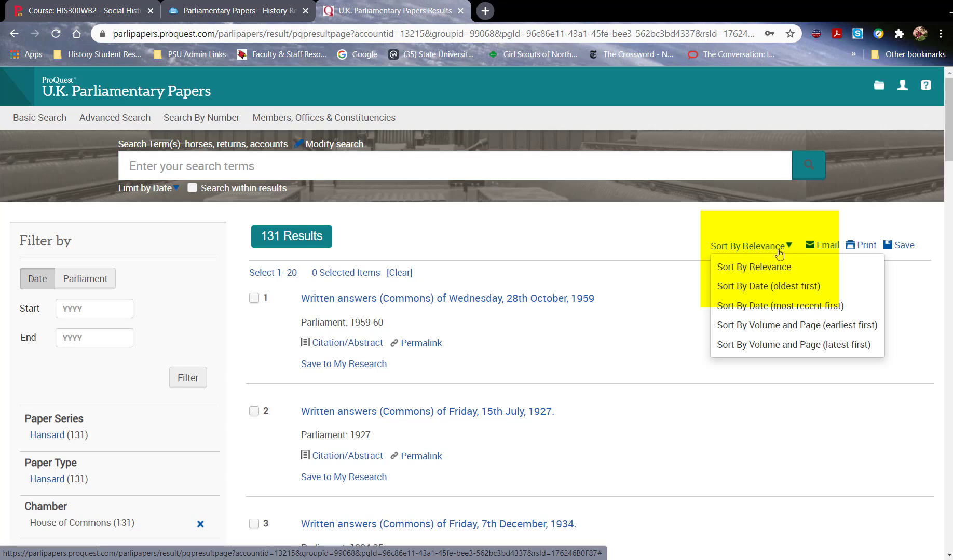
left_click(756, 288)
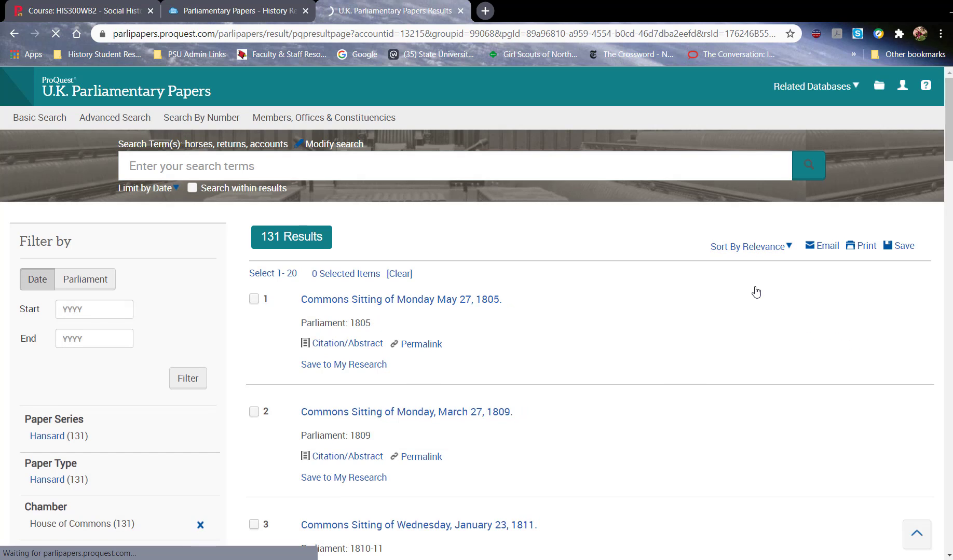
Open the Commons Sitting of Monday May 27, 1805 and check its record details and topics
left_click(409, 298)
scroll(410, 305, "down", 8)
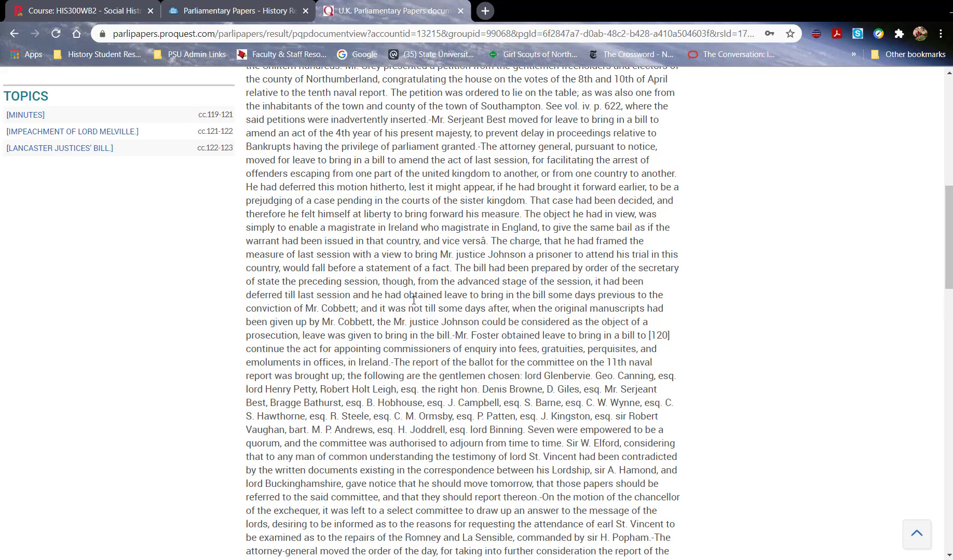
scroll(413, 300, "up", 5)
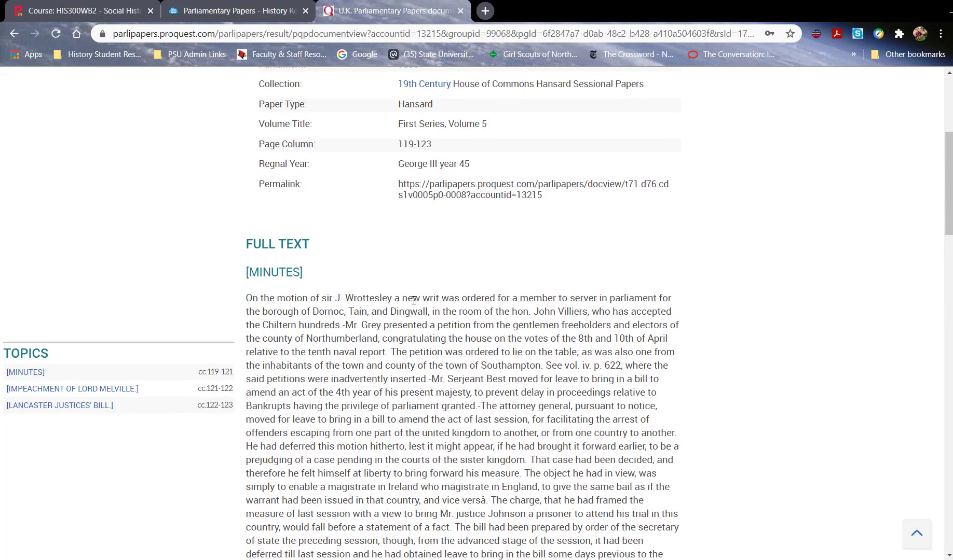
scroll(413, 299, "up", 4)
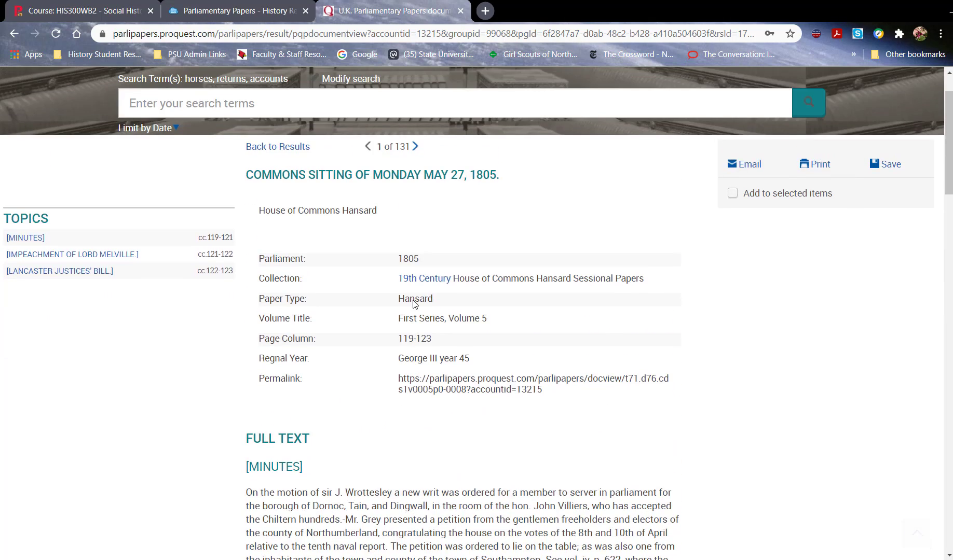
Read through the sitting's full text, covering the minutes, the Impeachment of Lord Melville and the Lancaster Justices' Bill
scroll(566, 310, "down", 5)
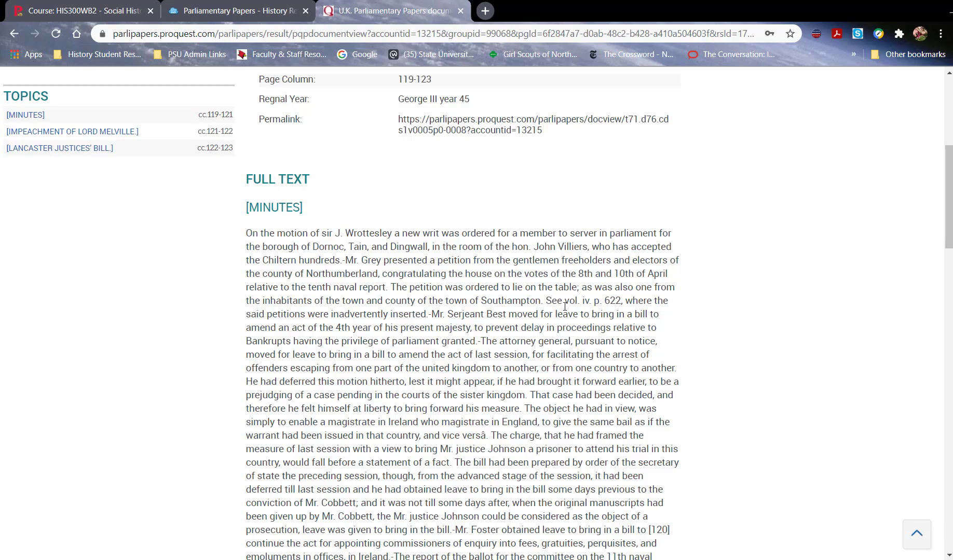
scroll(565, 307, "down", 4)
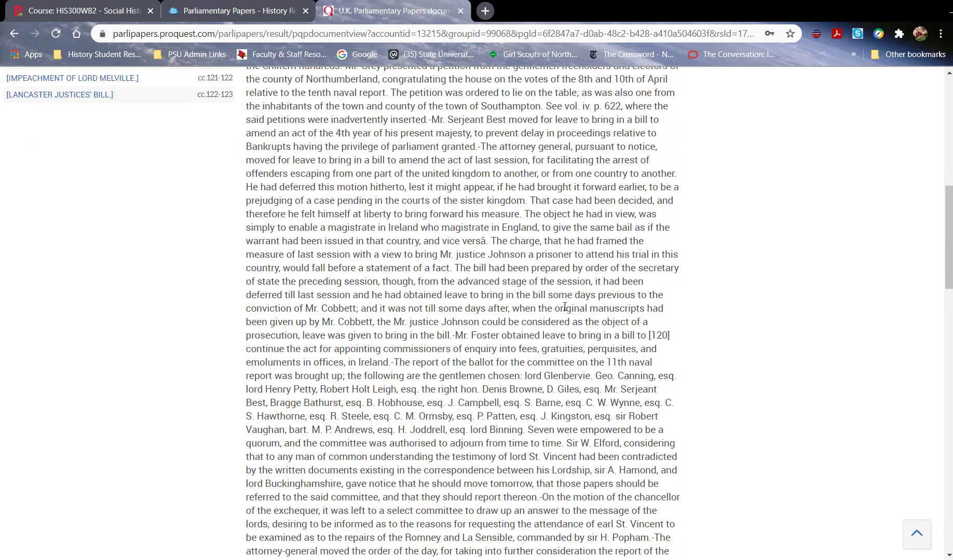
scroll(564, 307, "down", 3)
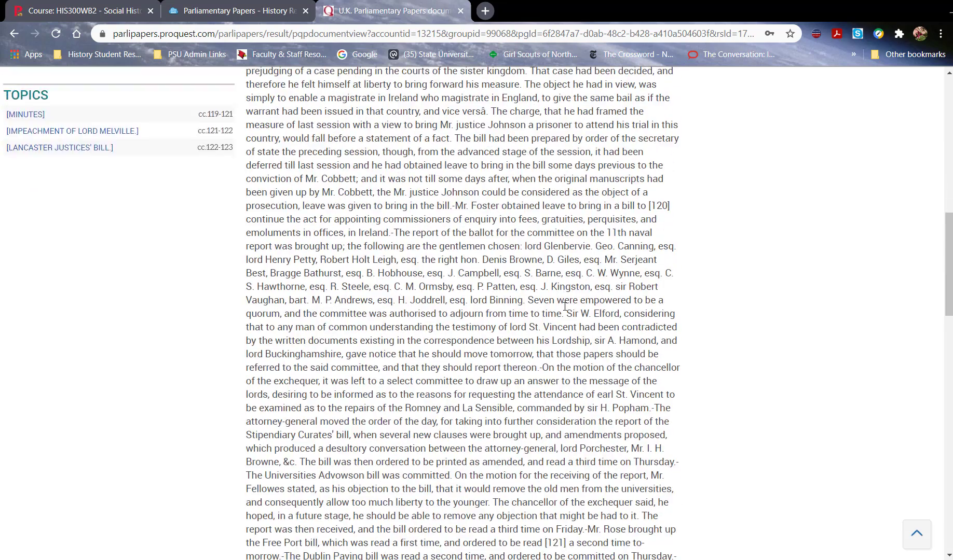
scroll(565, 307, "down", 7)
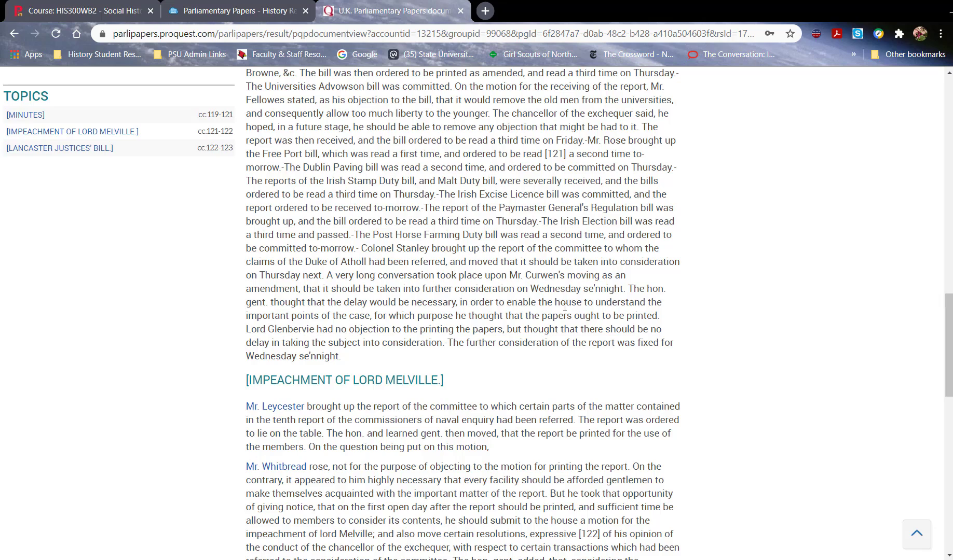
scroll(565, 306, "down", 5)
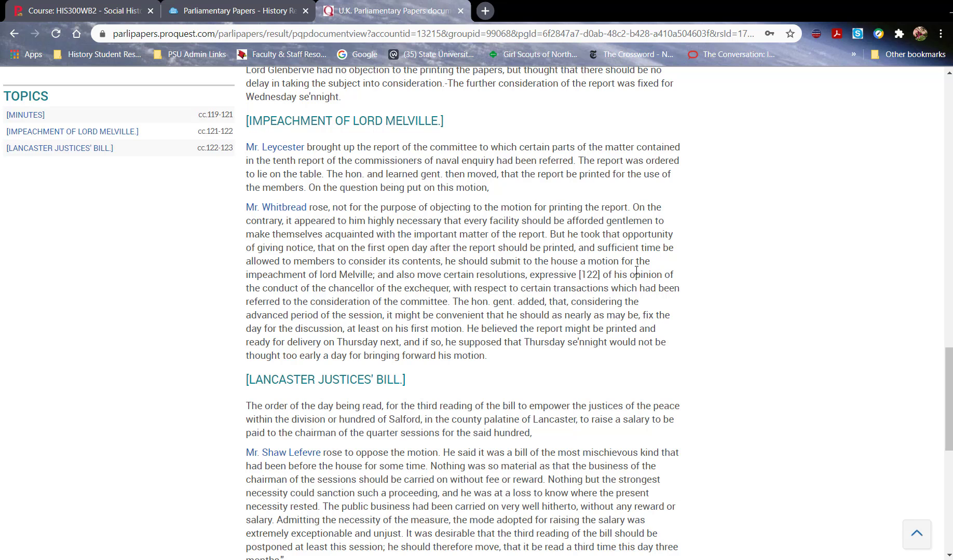
scroll(636, 270, "down", 1)
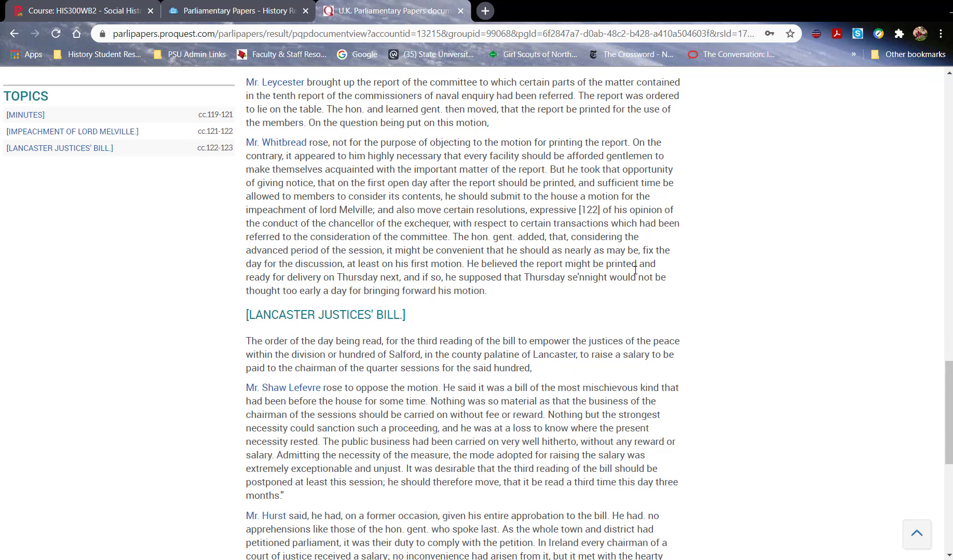
scroll(635, 270, "down", 1)
scroll(635, 271, "down", 2)
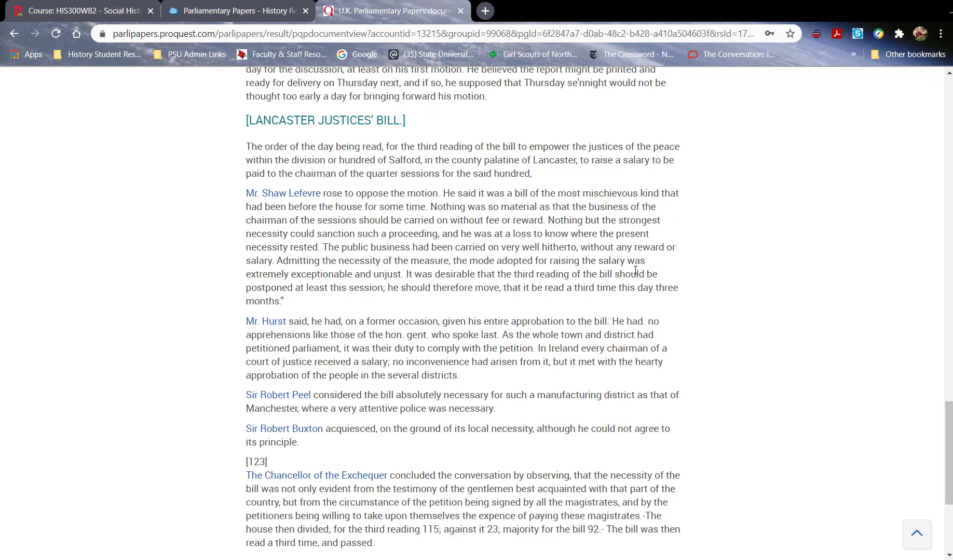
Open Sir Robert Peel's member profile from the Lancaster Justices' Bill debate and view his constituency information
scroll(635, 270, "down", 2)
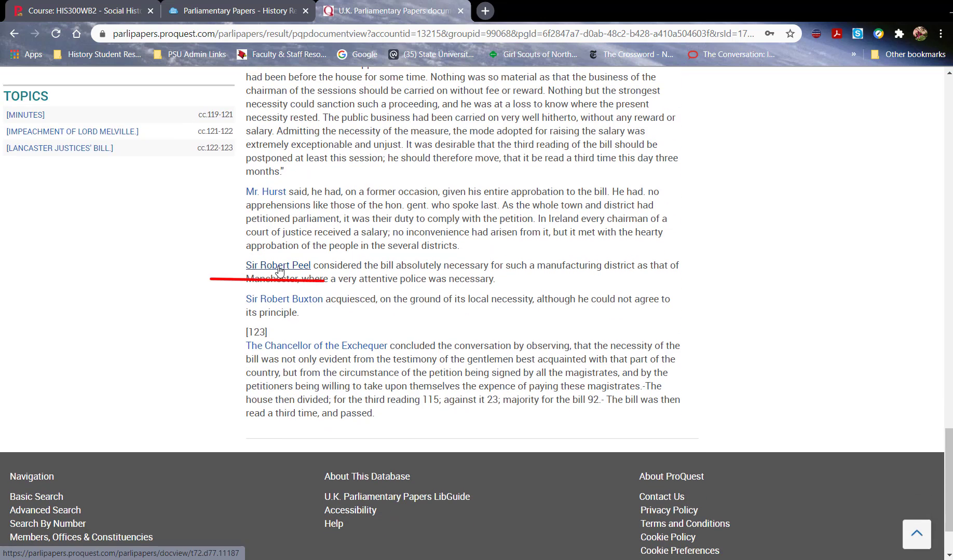
left_click(279, 266)
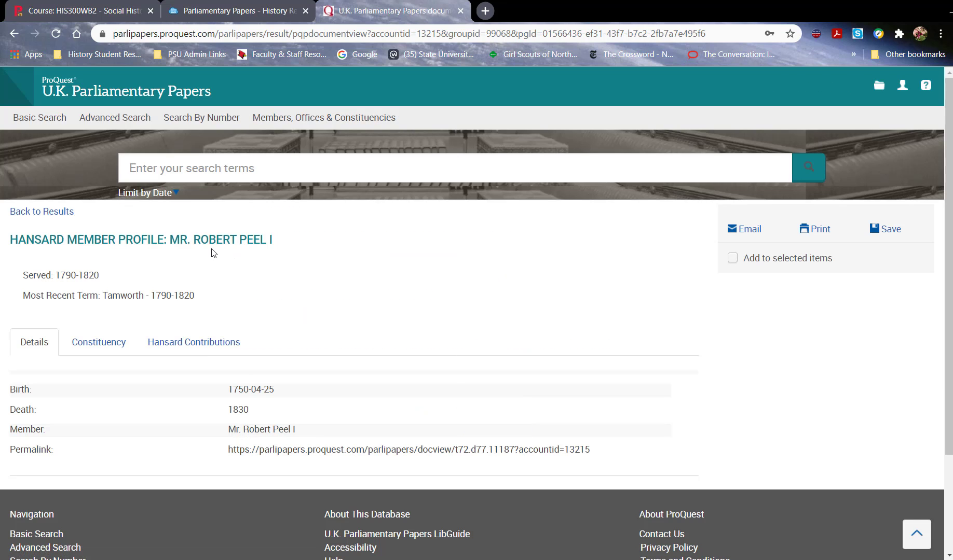
left_click(123, 341)
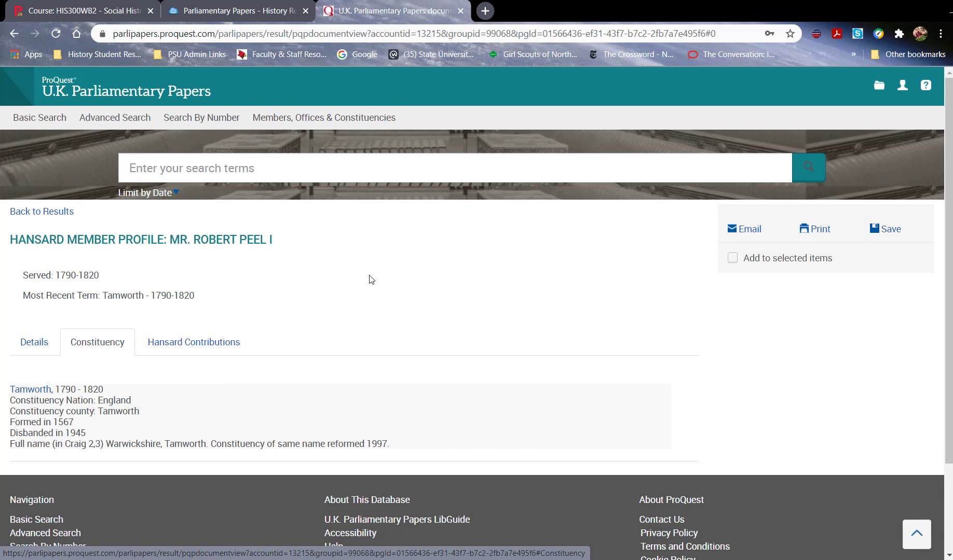
scroll(383, 273, "down", 1)
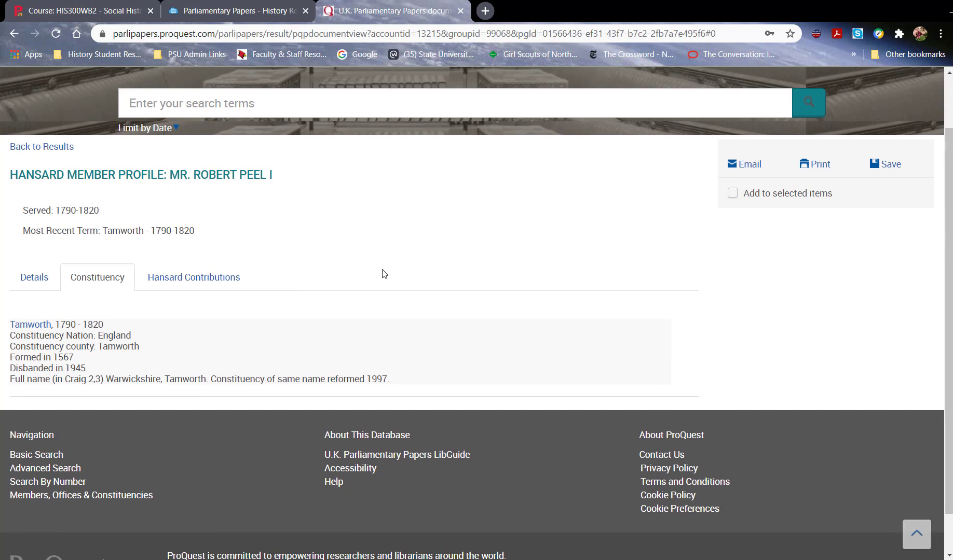
Show Robert Peel's Hansard contributions and look through the list of sittings
left_click(208, 279)
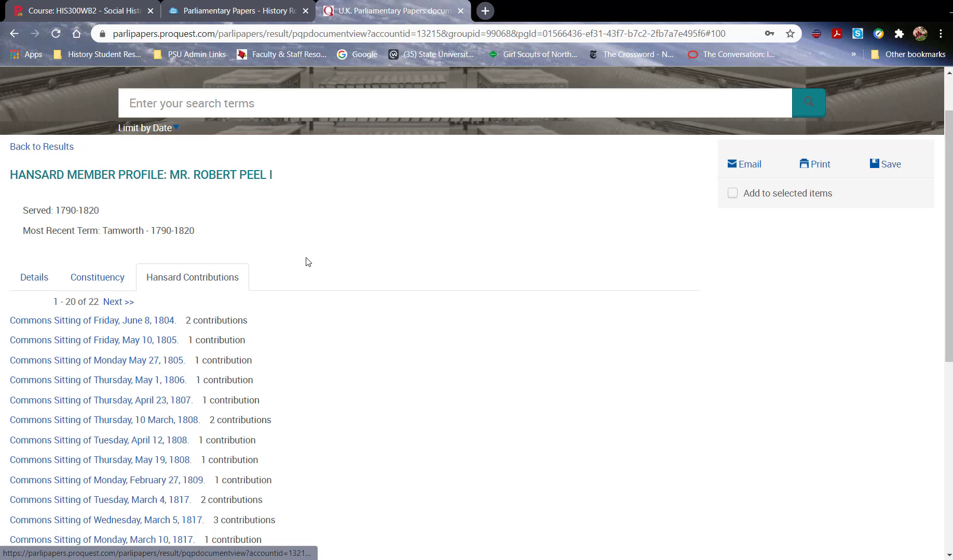
scroll(323, 265, "down", 3)
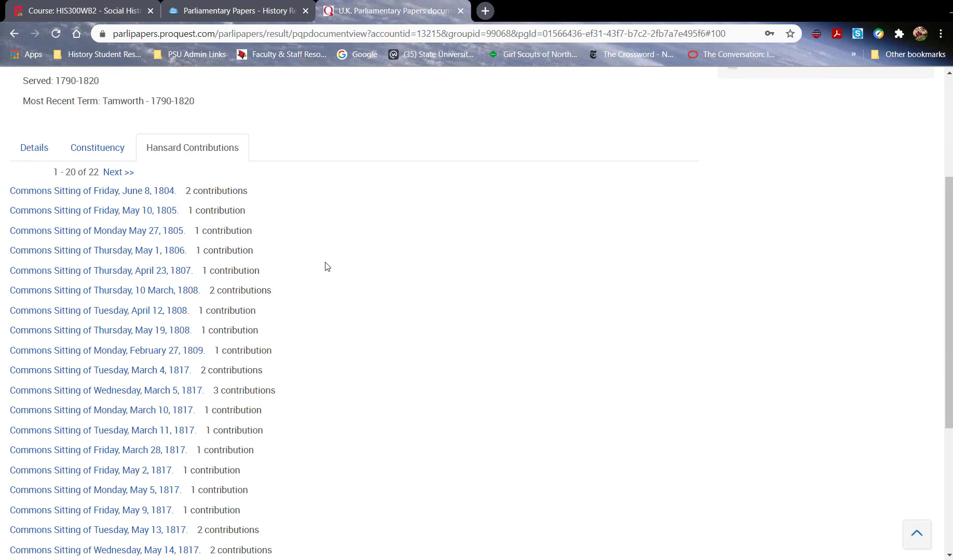
scroll(326, 266, "down", 4)
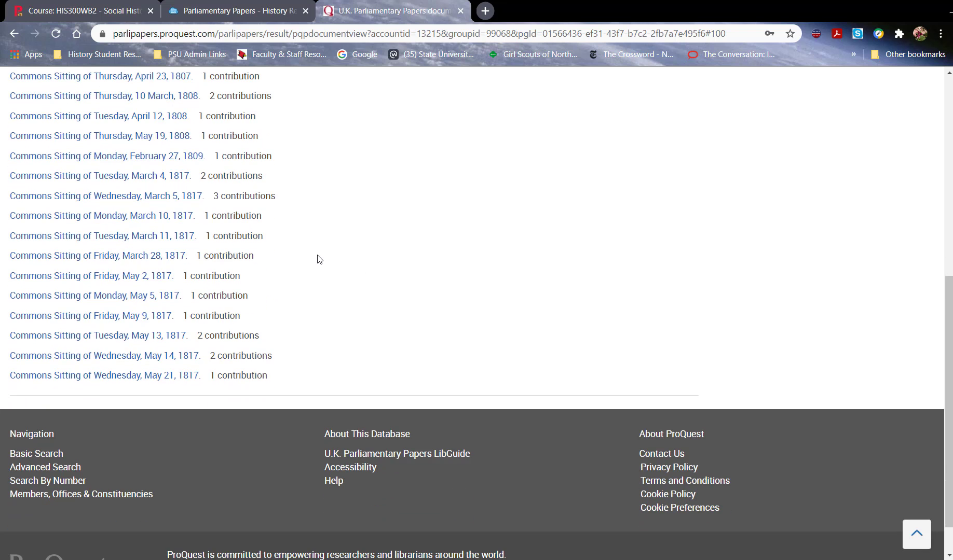
Open the Commons Sitting of Monday, February 27, 1809 from Peel's contributions and examine its record details and opening text
scroll(317, 259, "up", 3)
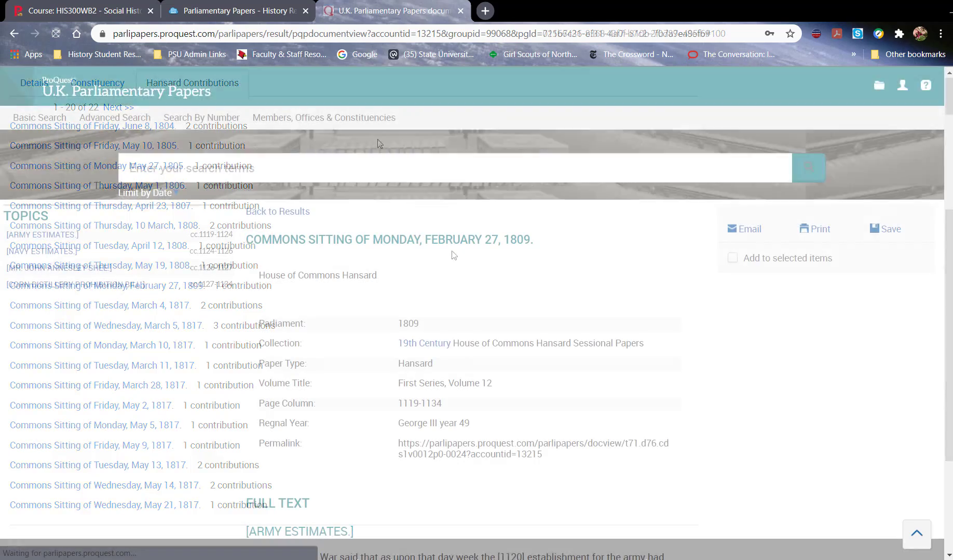
scroll(415, 266, "down", 3)
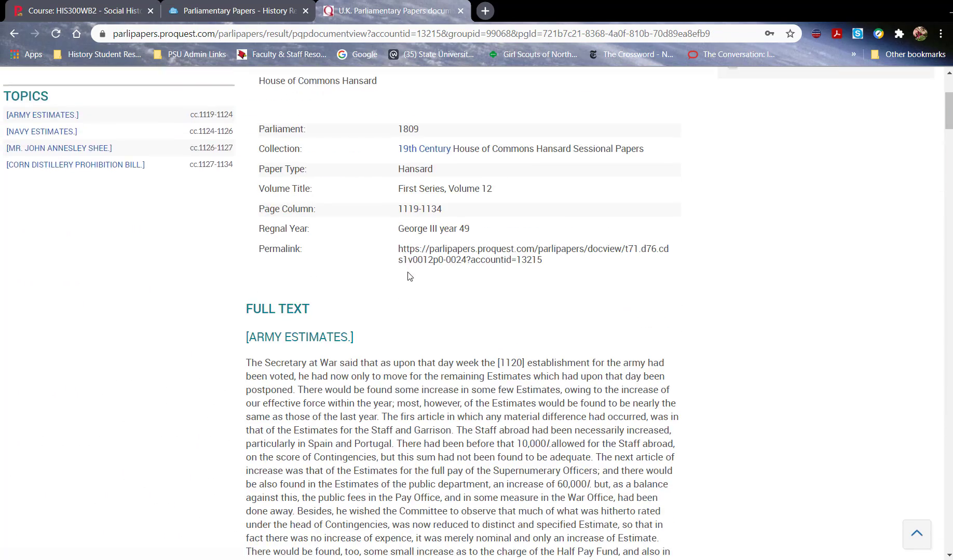
scroll(408, 276, "down", 5)
scroll(457, 314, "up", 5)
scroll(458, 314, "up", 3)
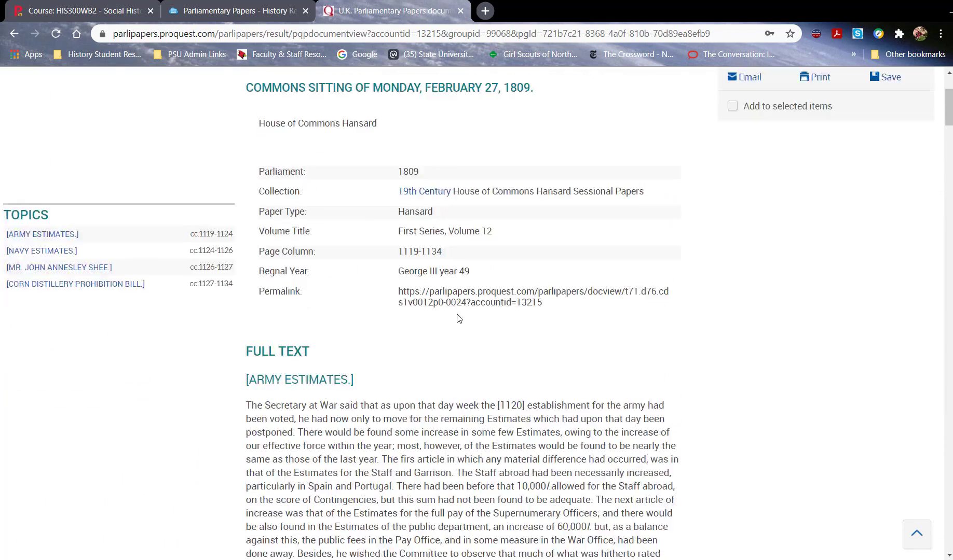
scroll(502, 242, "up", 2)
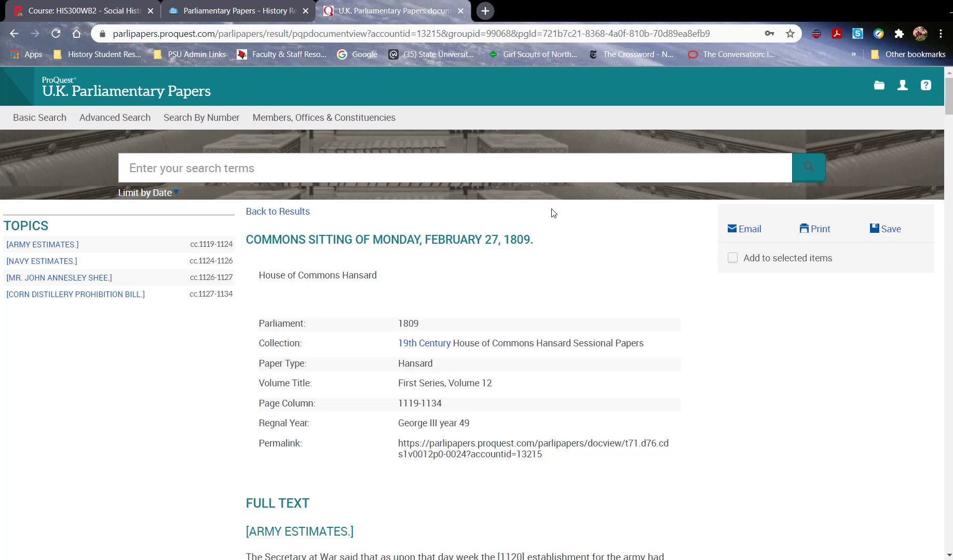
Return to the search results, open "Royal Com. on Horse-Breeding. First Report" and examine its title page and horse matches
left_click(279, 212)
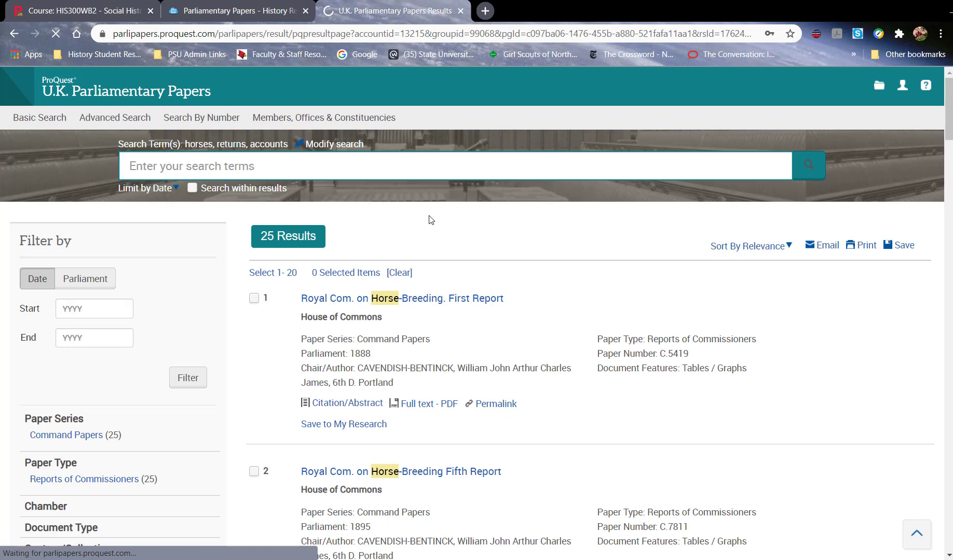
left_click(412, 299)
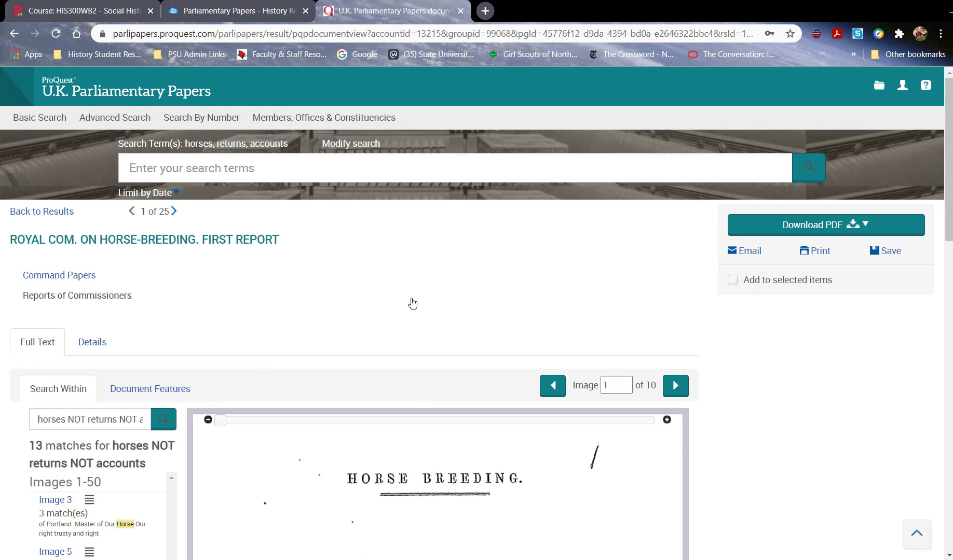
scroll(397, 321, "down", 6)
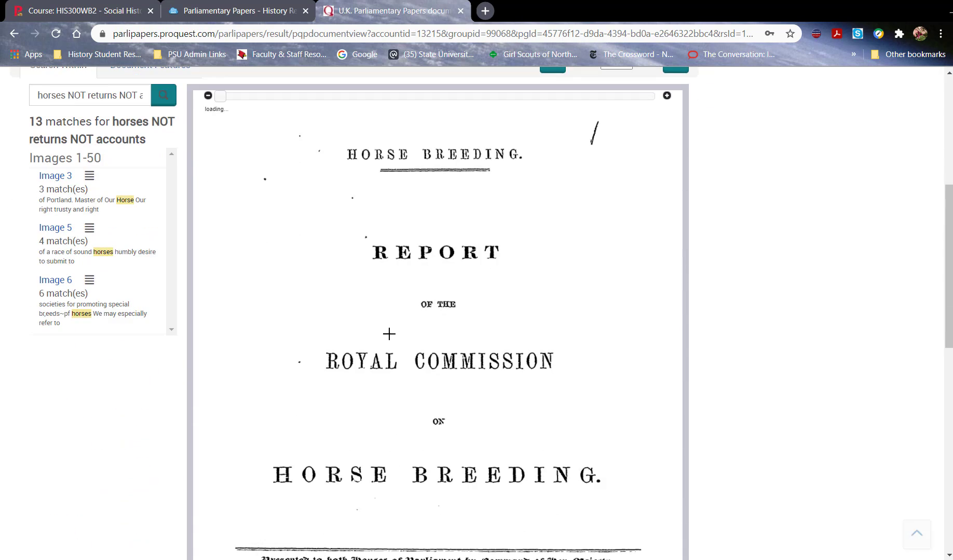
scroll(388, 334, "up", 3)
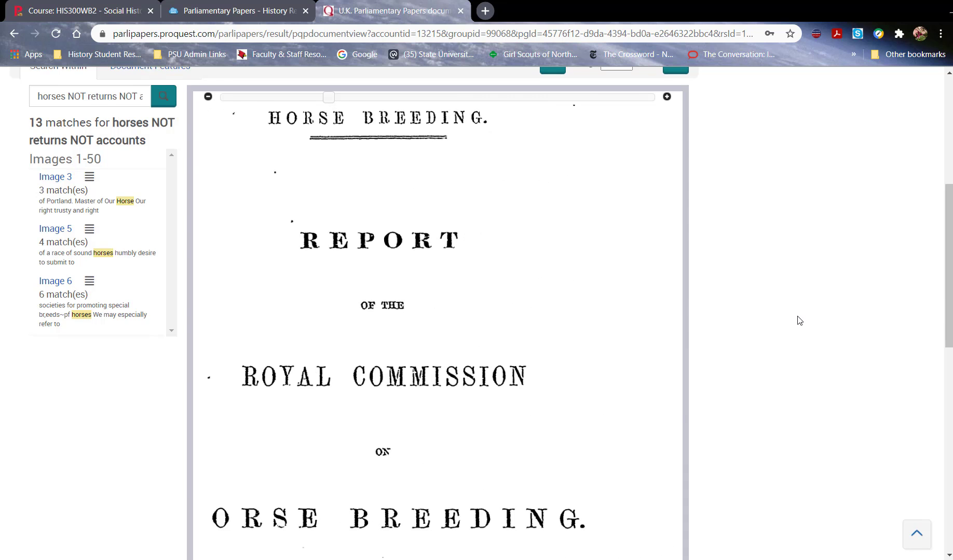
scroll(798, 321, "up", 6)
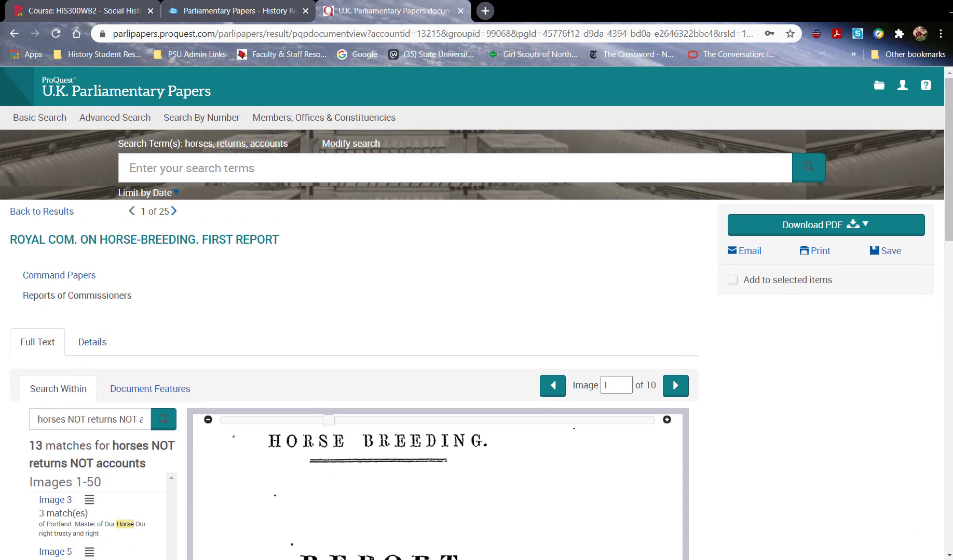